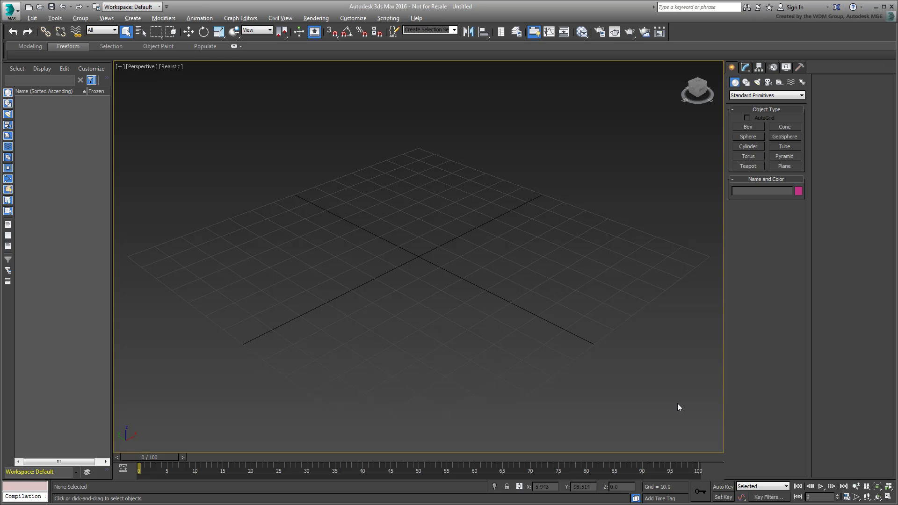
Look up the Search 3ds Max Commands entry and try out the Search All Actions box.
click(417, 18)
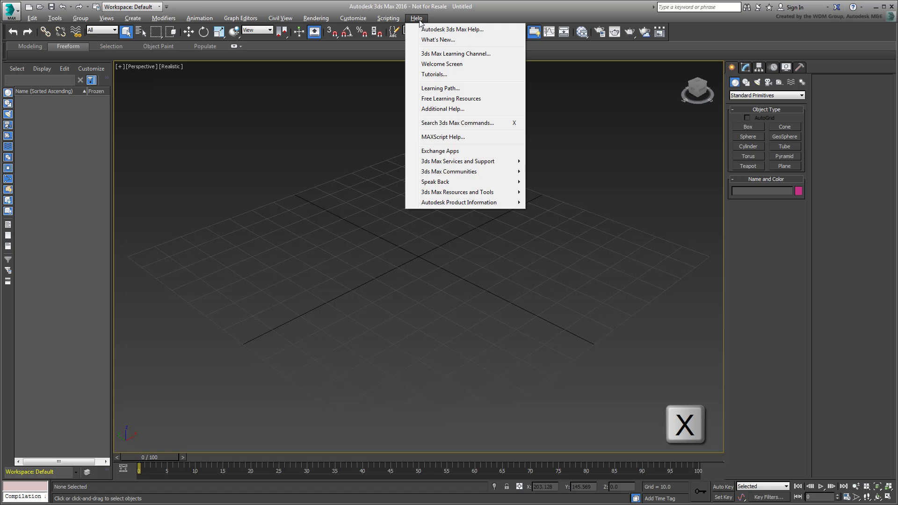
click(419, 19)
key(x)
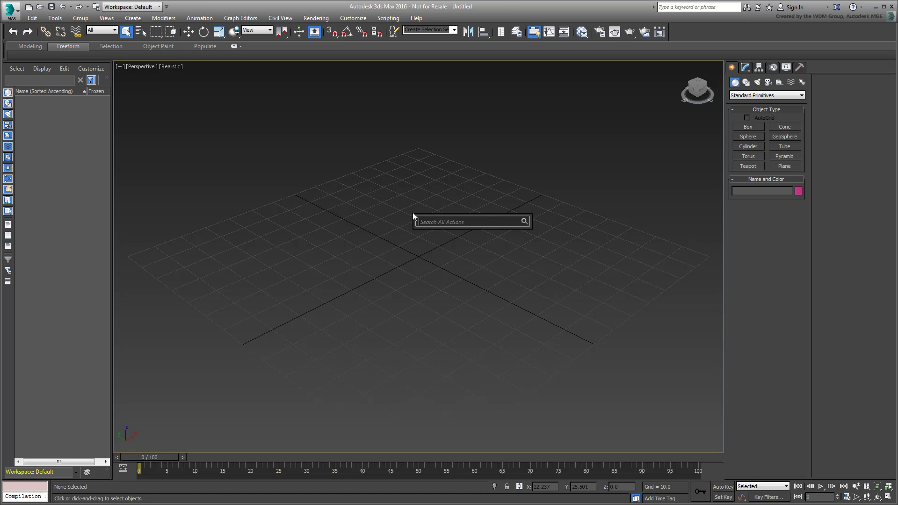
key(Escape)
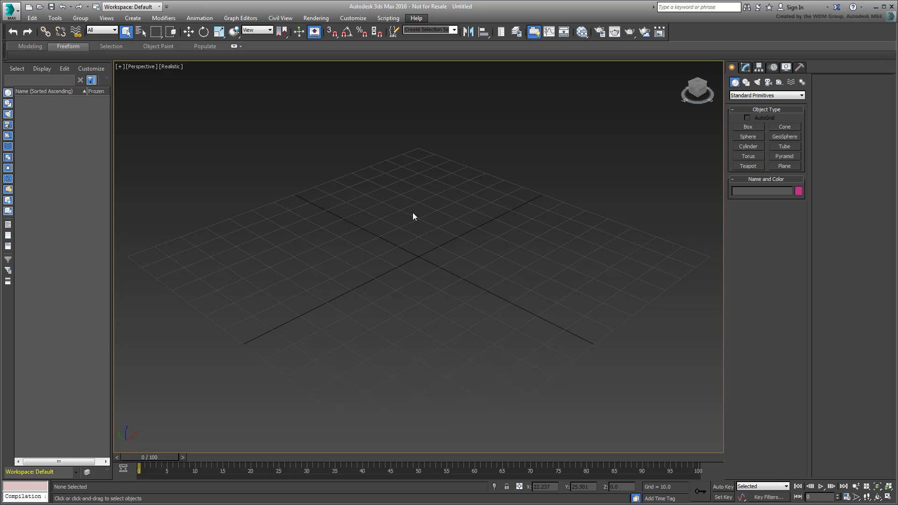
Create a box about 34 × 36 × 35 units on the grid, with 4 length, width and height segments.
click(748, 127)
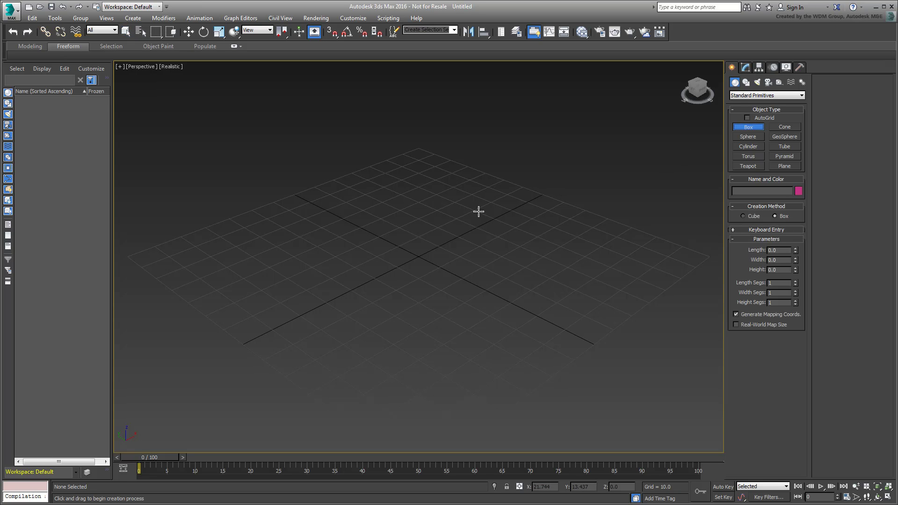
drag(295, 327, 323, 234)
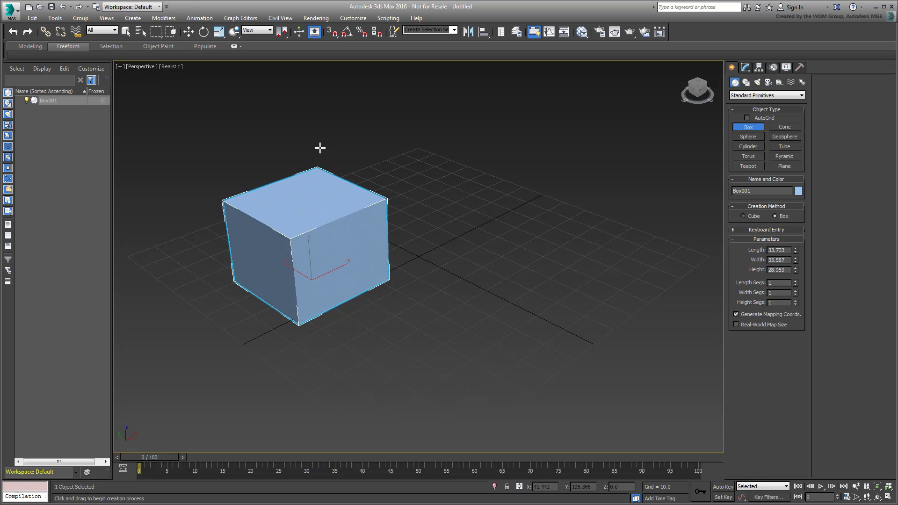
click(320, 125)
drag(780, 282, 746, 284)
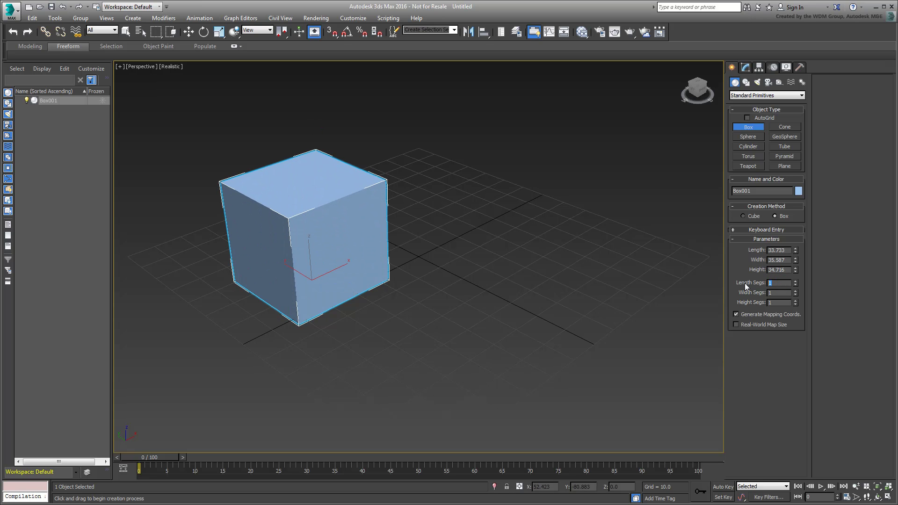
text(4)
key(Tab)
text(4)
text(4)
key(Return)
Create a sphere with a radius of about 22 beside the box and display edged faces in the viewport.
click(748, 137)
drag(579, 287, 619, 260)
key(F4)
alt+middle_drag(440, 388, 451, 379)
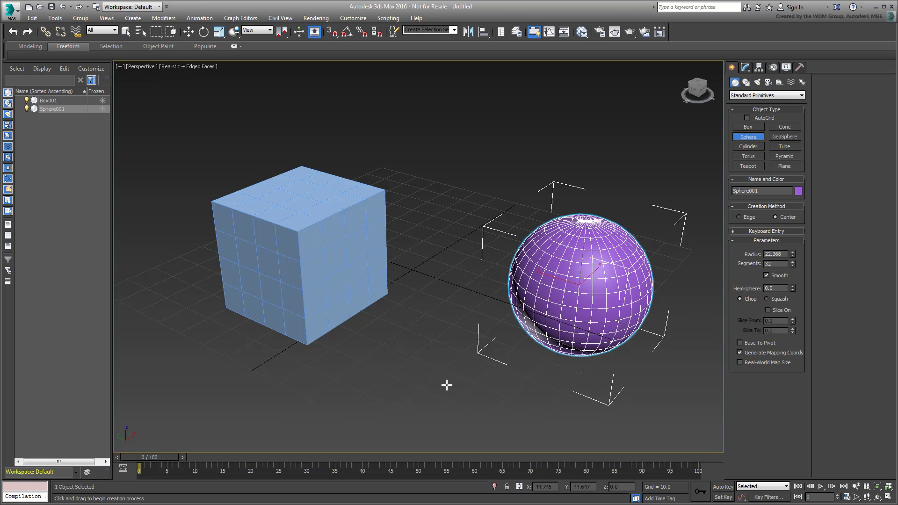
Finish object creation, select the box and apply the Spherify modifier to it.
right_click(447, 385)
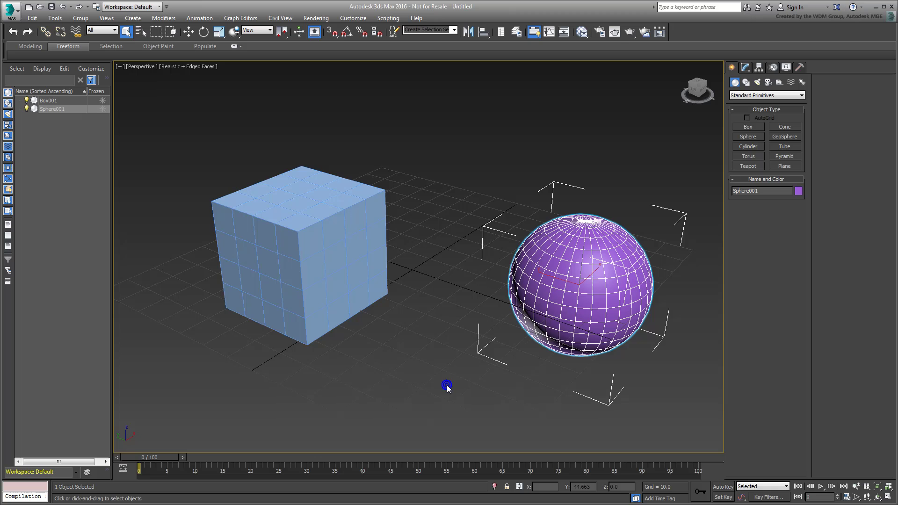
click(350, 304)
middle_drag(377, 372, 449, 385)
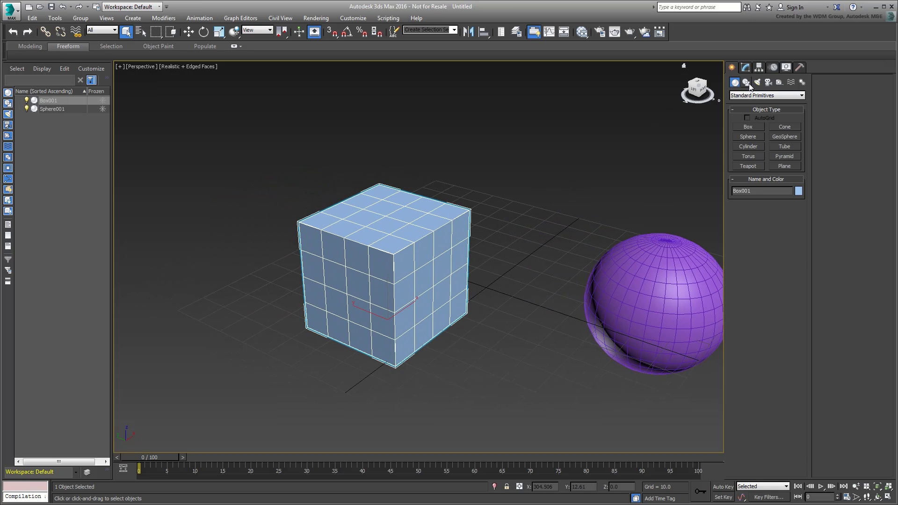
click(746, 68)
click(801, 93)
drag(801, 126, 806, 367)
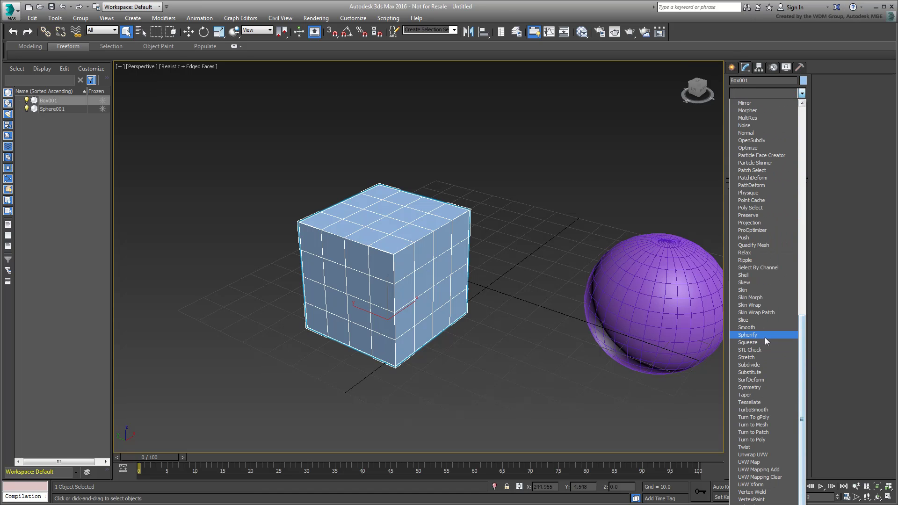
click(747, 335)
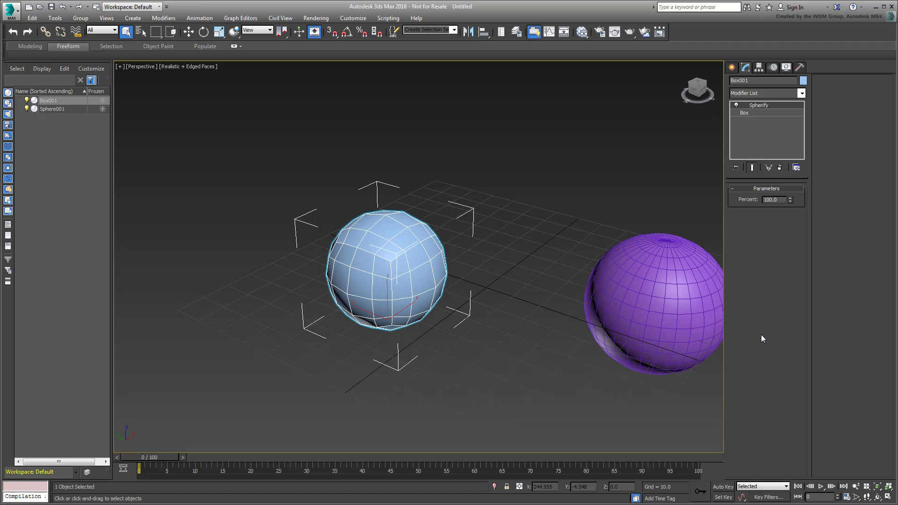
Add a TurboSmooth modifier to the spherified box.
click(801, 93)
drag(802, 125, 804, 353)
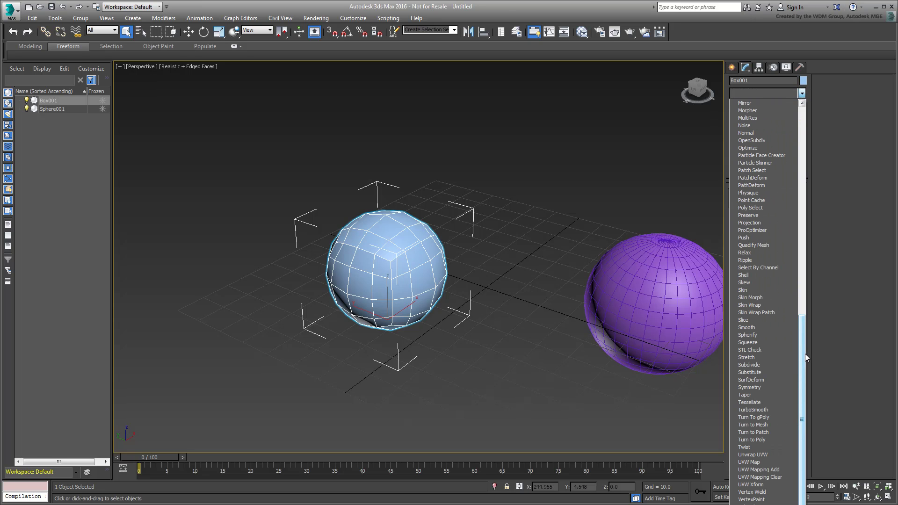
click(763, 410)
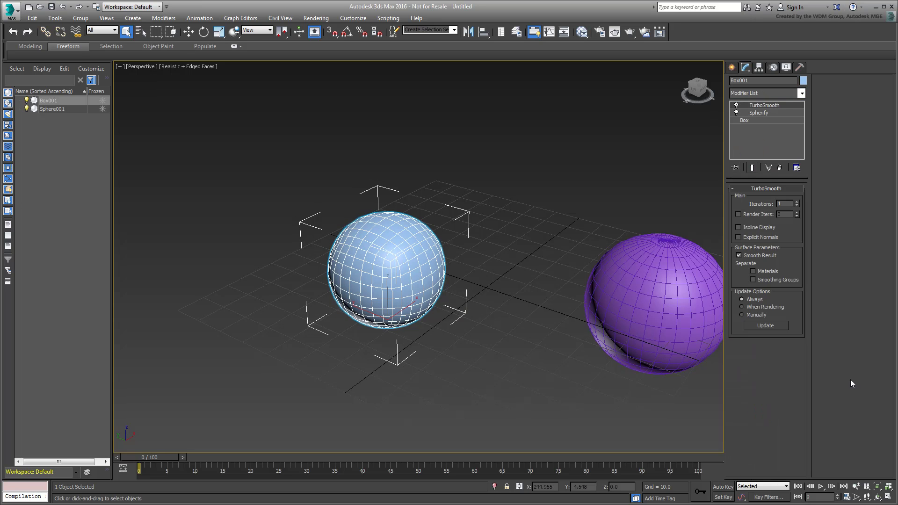
Add a Noise modifier above TurboSmooth with Fractal enabled and a strength of 20 in X, Y and Z.
click(802, 94)
drag(807, 141, 802, 288)
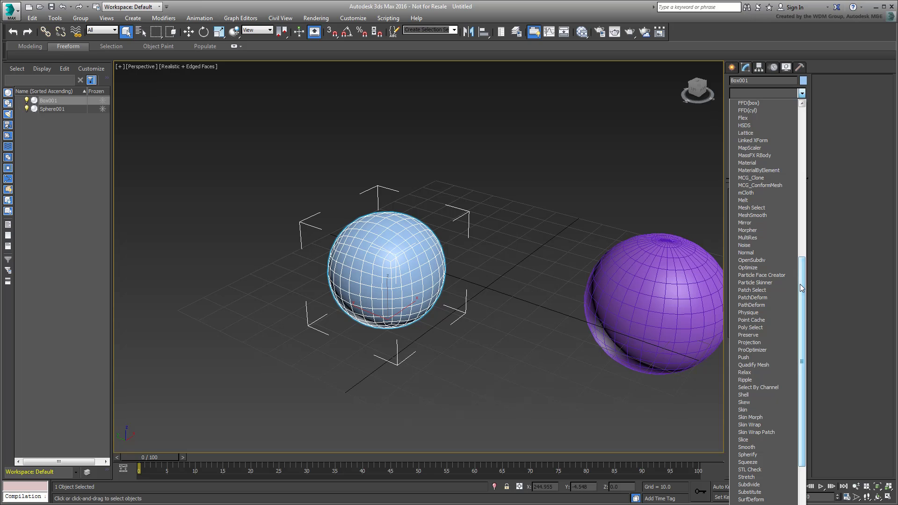
click(756, 246)
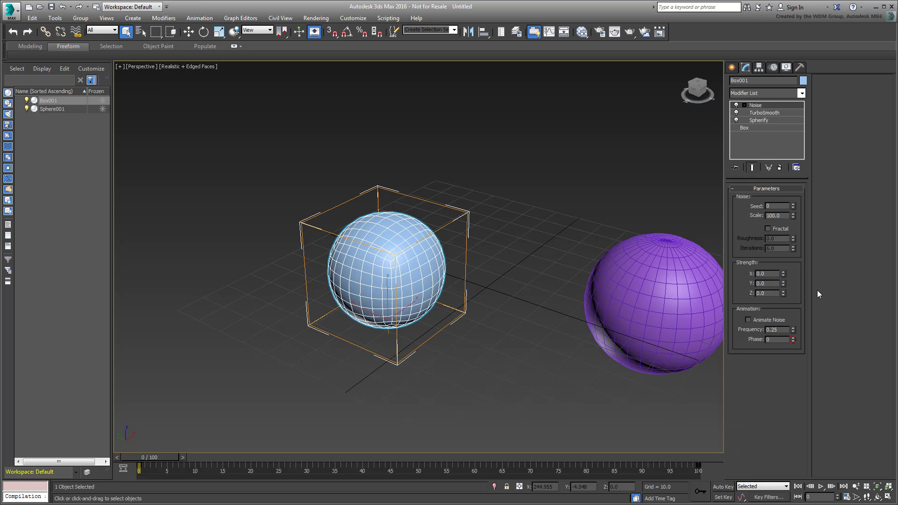
click(772, 274)
text(20)
key(Tab)
text(20)
key(Tab)
text(20)
key(Return)
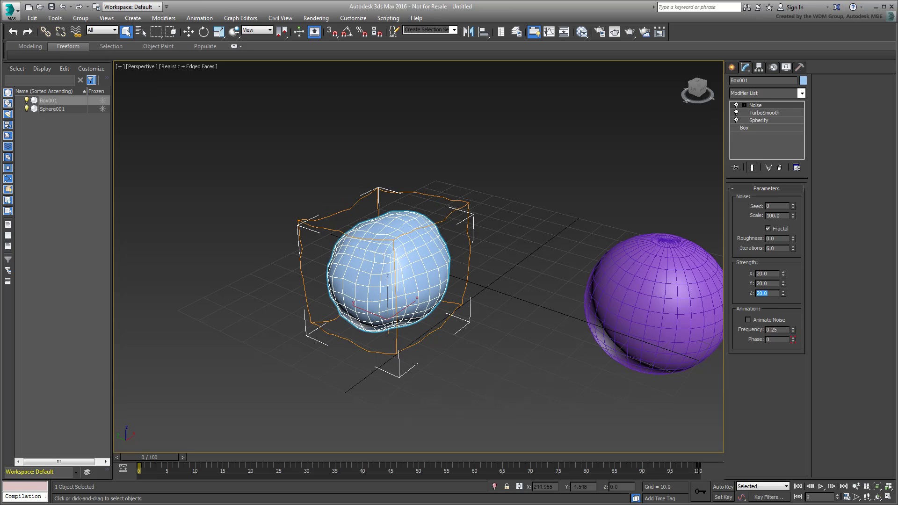
Select both the deformed box and the sphere and delete them from the scene.
mouse_move(522, 302)
middle_down()
mouse_move(622, 292)
mouse_move(521, 307)
middle_up()
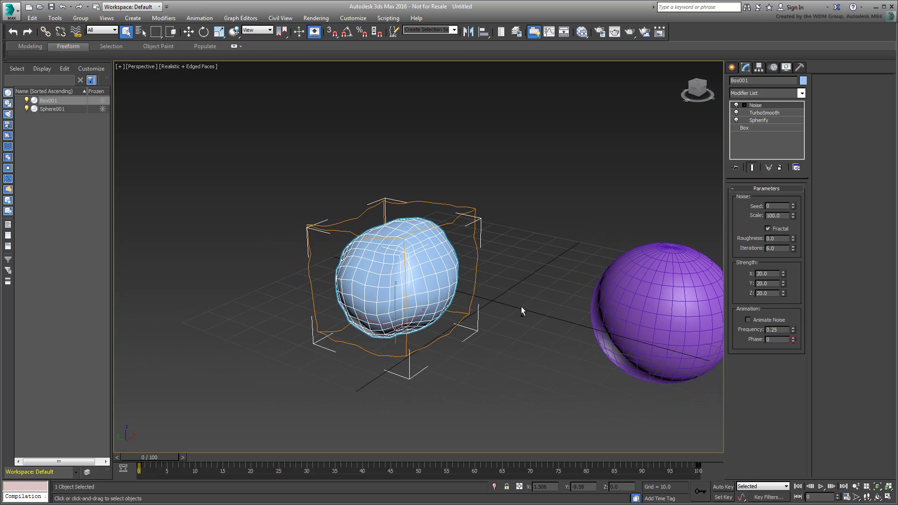
click(522, 309)
drag(682, 152, 365, 392)
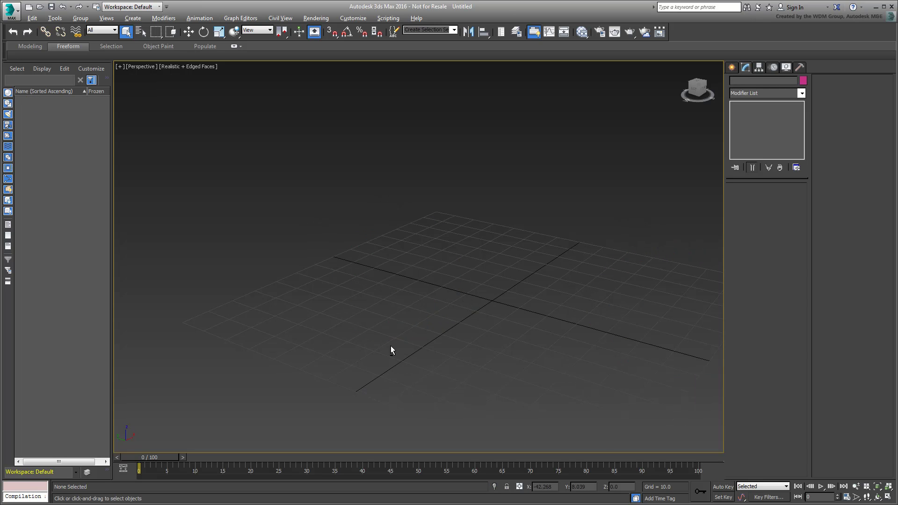
Search the actions for "bo", start the Box command and create a box about 32 × 32 × 31 units on the grid.
alt+middle_drag(391, 346, 358, 333)
key(x)
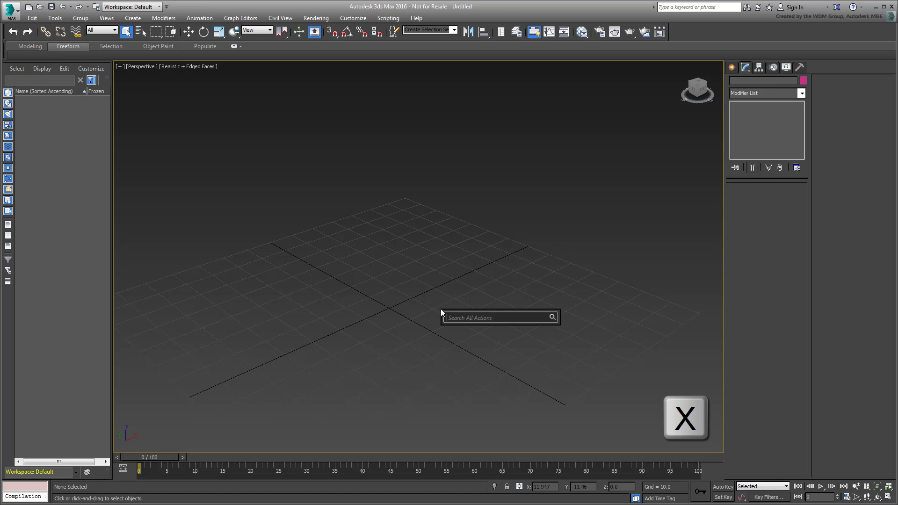
text(bo)
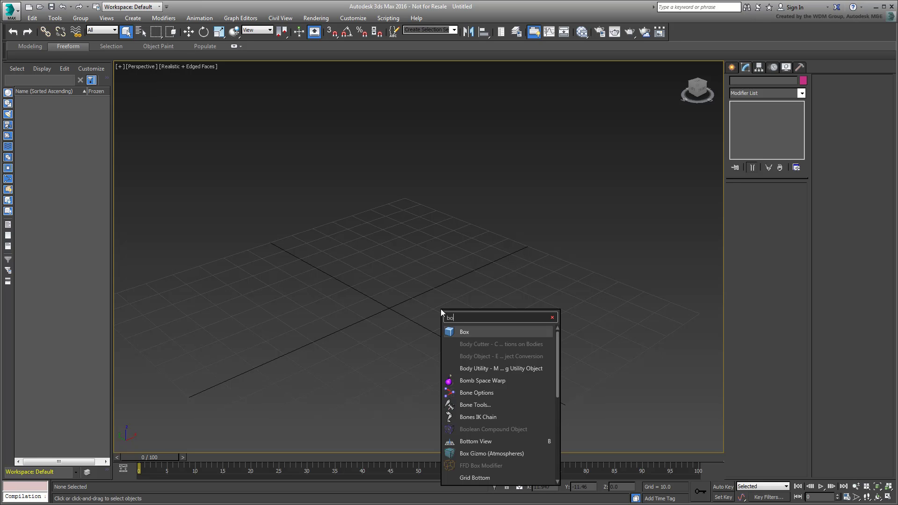
click(464, 333)
drag(379, 347, 380, 262)
click(385, 169)
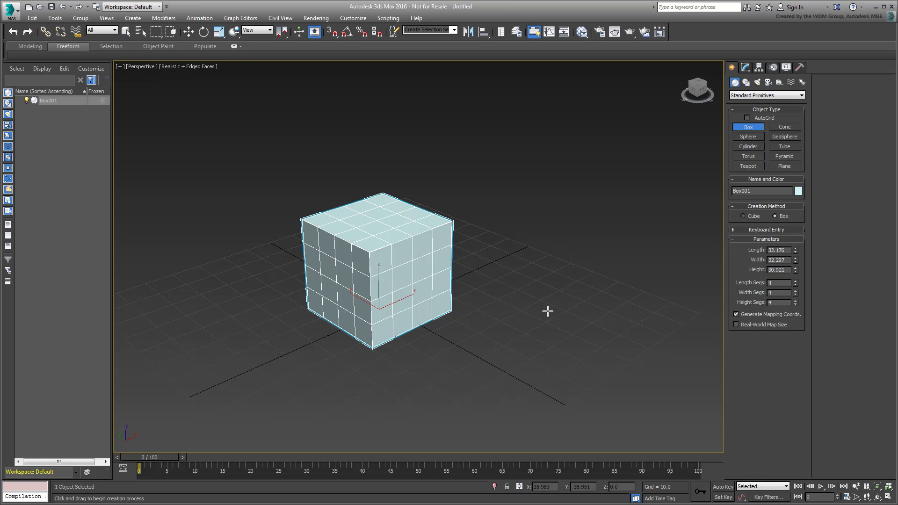
Use the action search to apply the Spherify Modifier and the TurboSmooth Modifier to the new box.
key(x)
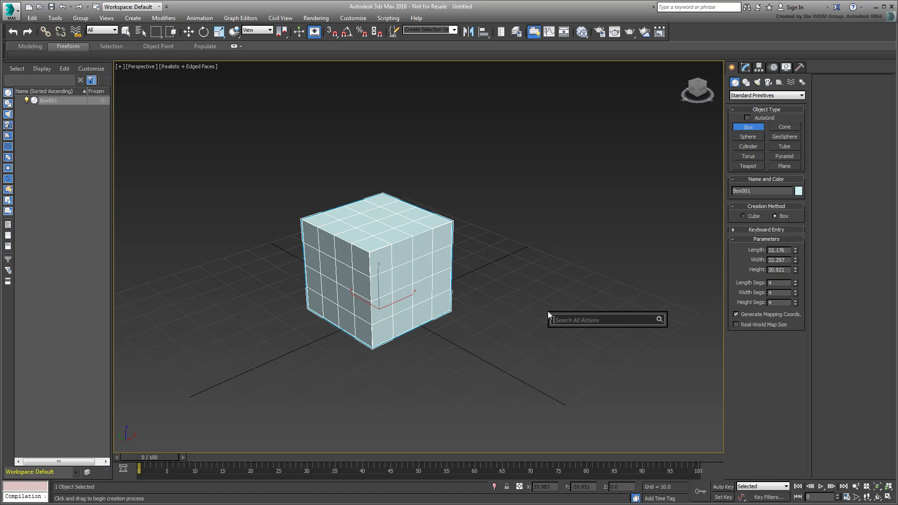
text(sphe)
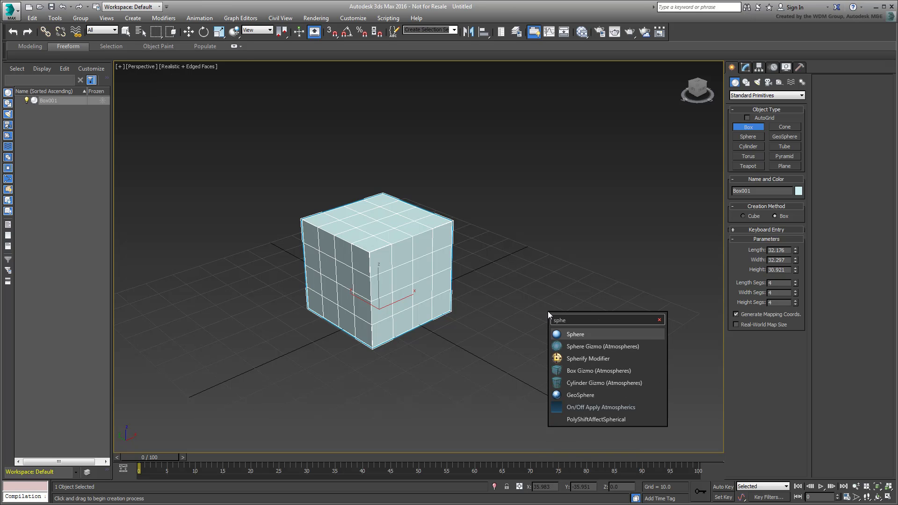
click(586, 359)
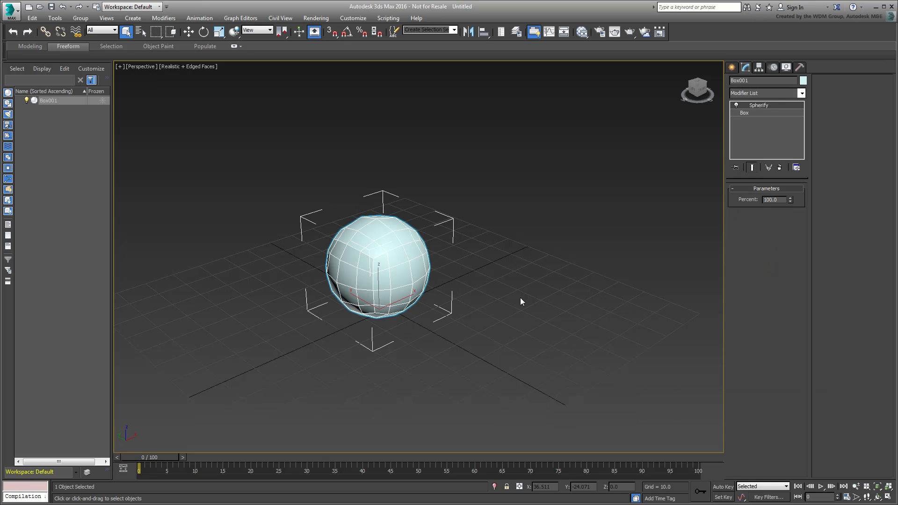
text(x)
text(turb)
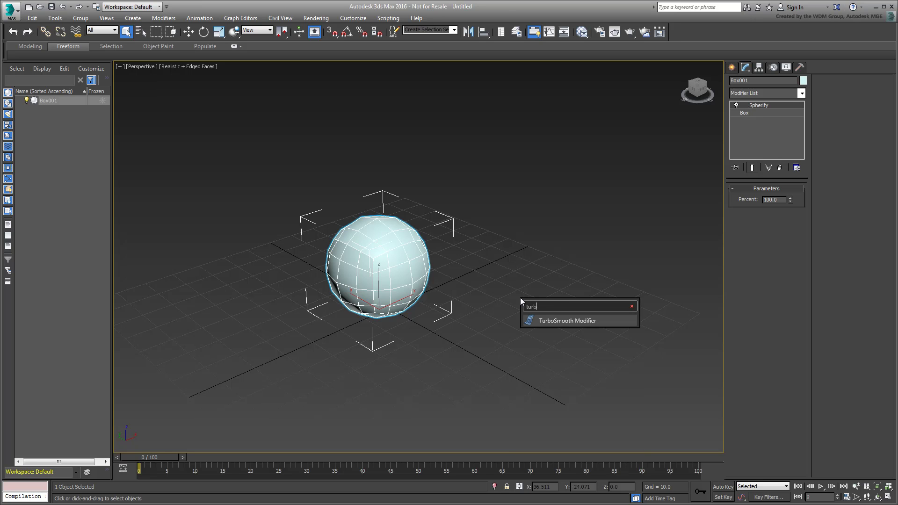
click(567, 322)
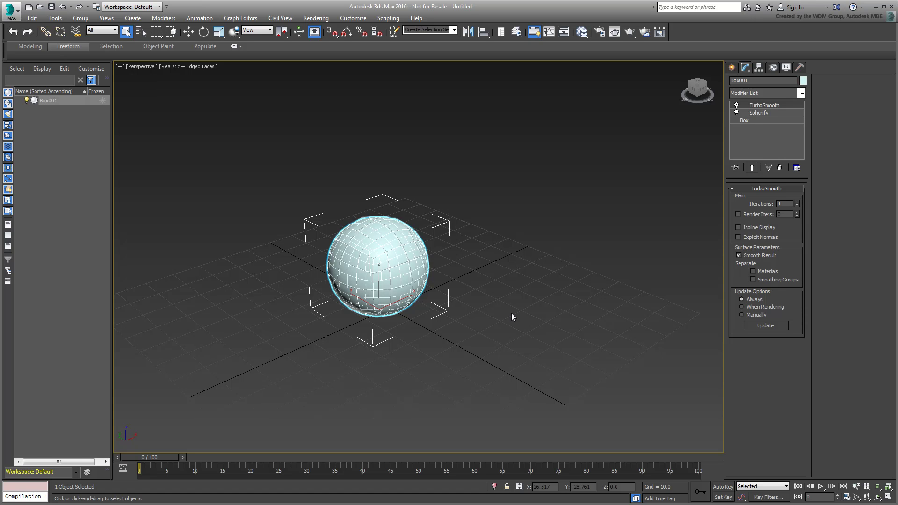
Find and apply the Noise Modifier through the action search, enable Fractal and set the X, Y and Z strength to 20.
text(x)
text(noi)
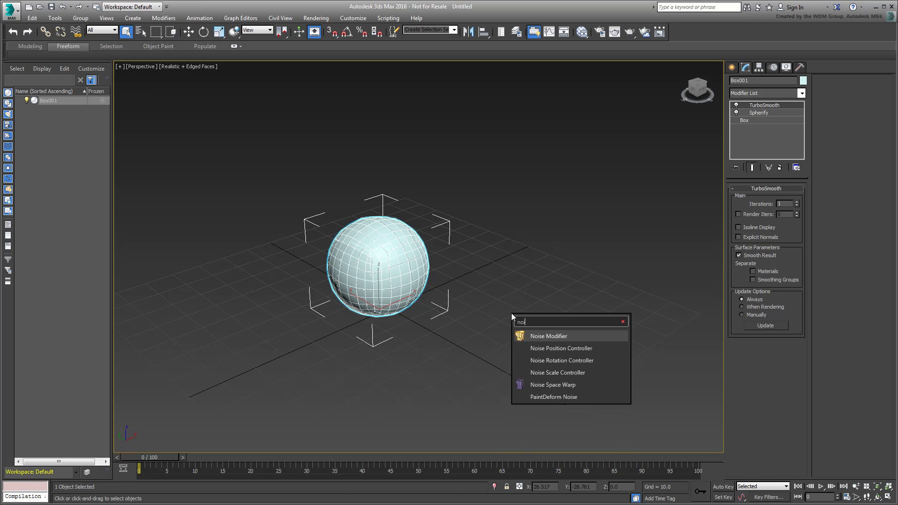
click(551, 336)
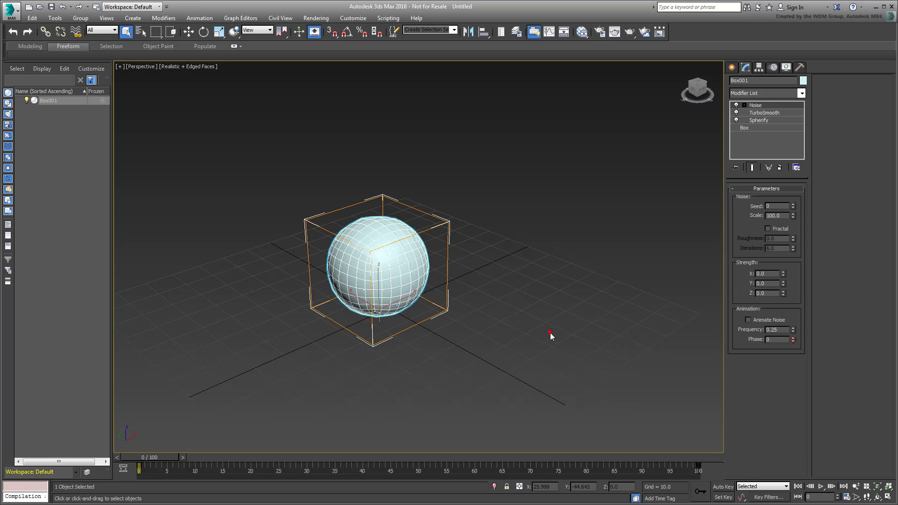
click(768, 228)
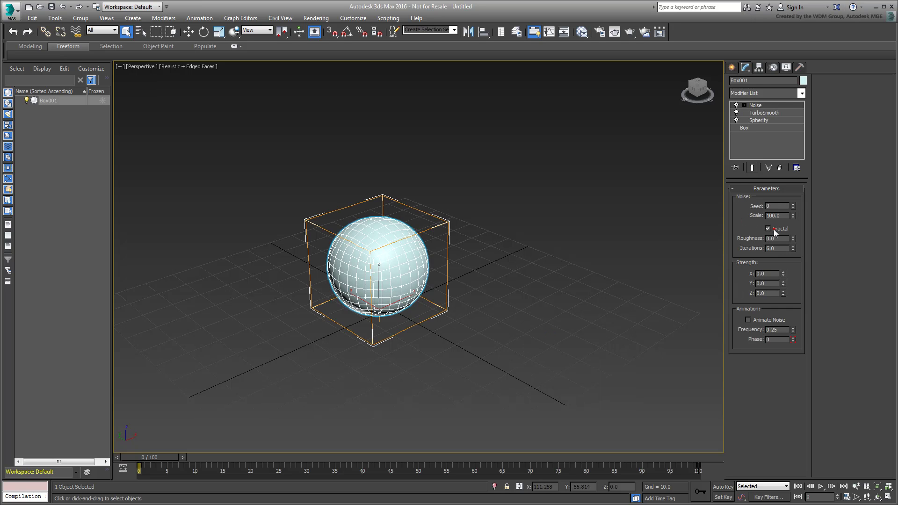
click(762, 273)
text(20)
key(Tab)
text(20)
key(Tab)
text(20)
key(Return)
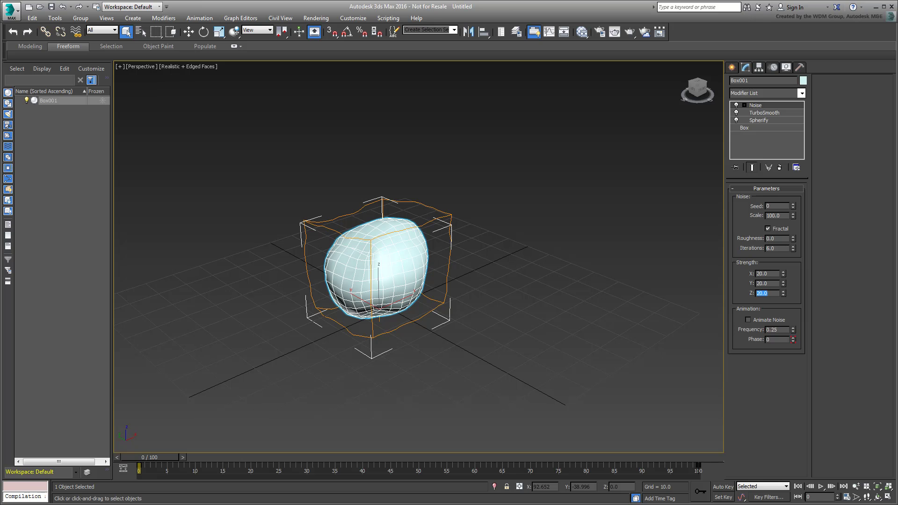
Deselect the deformed box, activate the Move tool and hide the grid with an empty area in view.
middle_drag(299, 365, 482, 358)
middle_drag(421, 360, 488, 343)
click(505, 360)
key(w)
key(g)
Search the actions for "lin", start Line Shape and draw three separate two-point lines in the empty area beside the deformed box.
key(x)
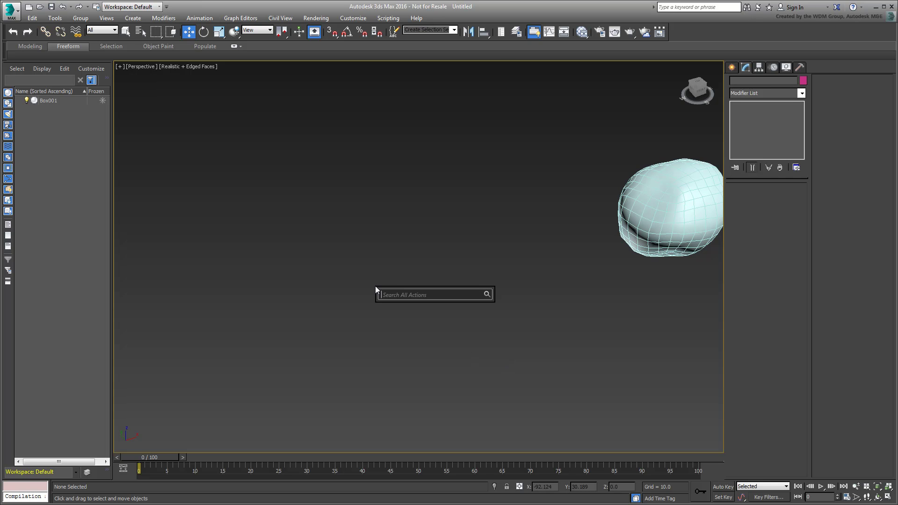
text(lin)
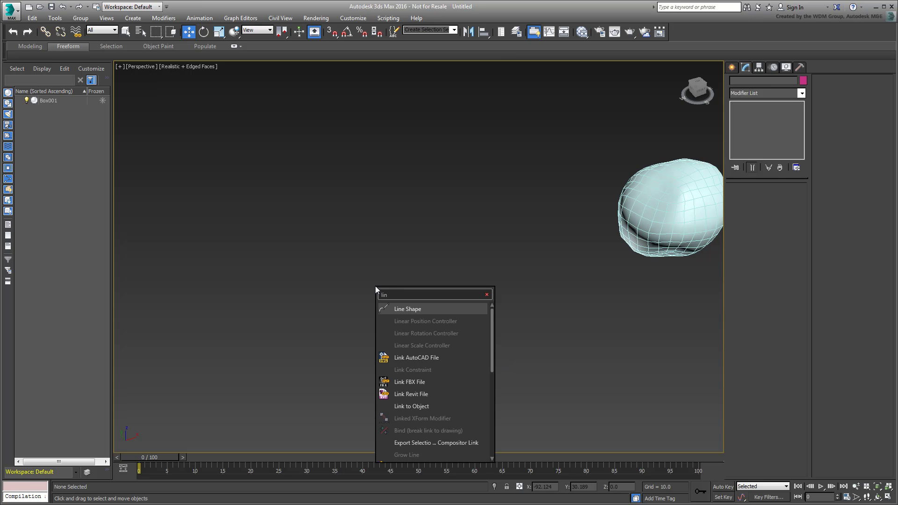
click(400, 309)
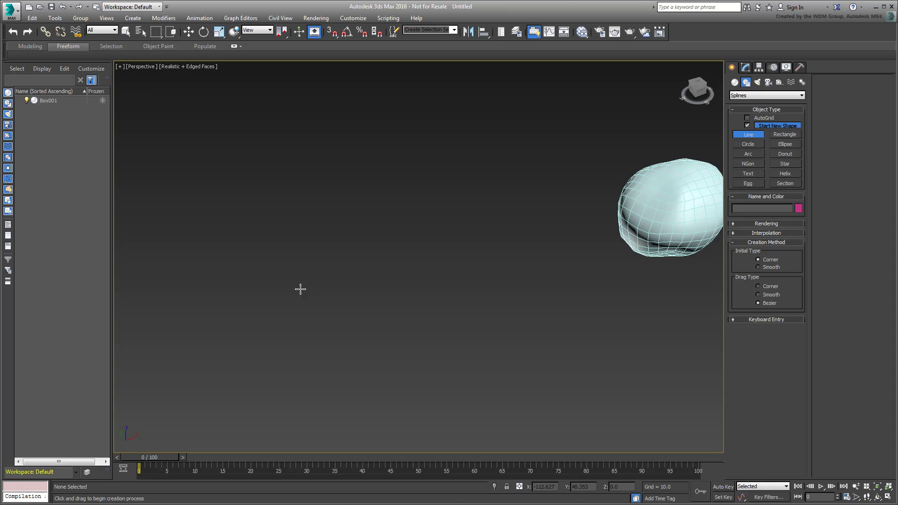
click(263, 298)
click(395, 236)
right_click(364, 233)
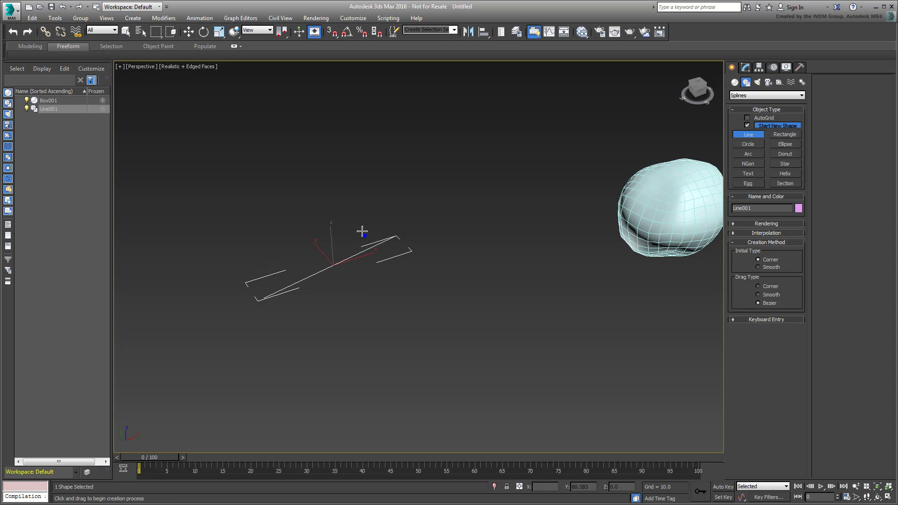
click(358, 229)
click(450, 320)
right_click(438, 304)
click(458, 290)
click(322, 386)
right_click(343, 383)
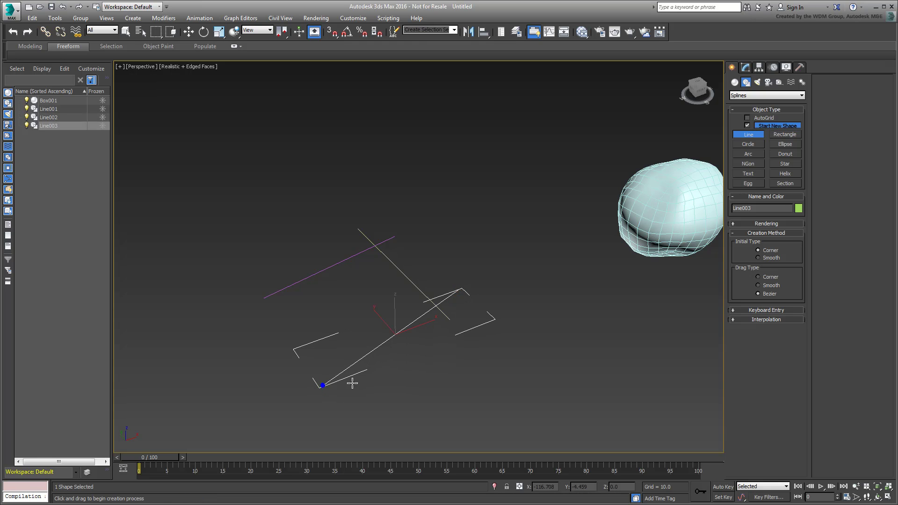
Draw a fourth two-point line crossing the ends of the two lines that do not yet meet, closing the four-sided outline.
click(354, 388)
click(268, 270)
right_click(344, 316)
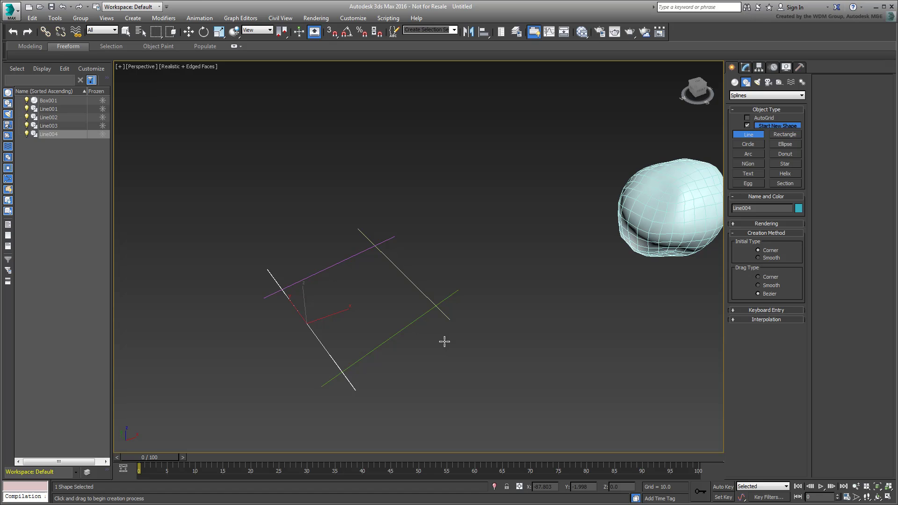
Search the actions for "atta", start Attach (Spline) and attach the other three lines to the fourth line.
text(x)
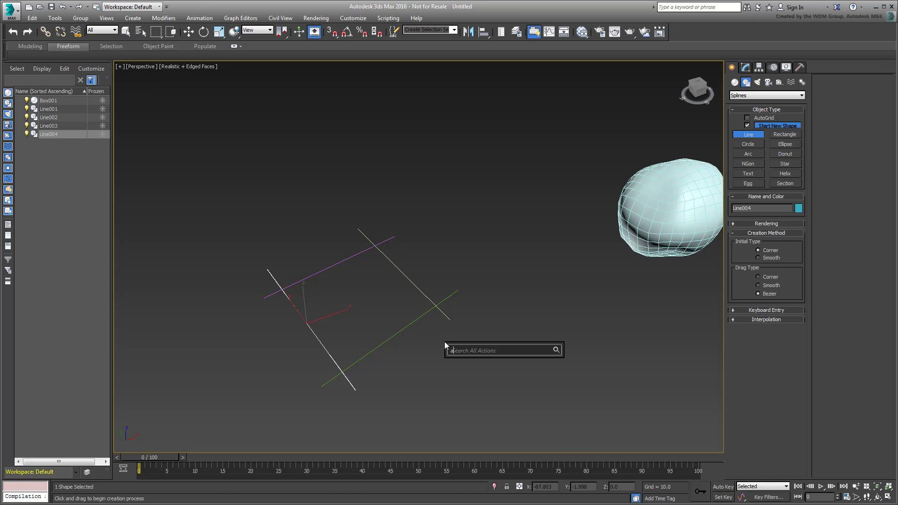
text(atta)
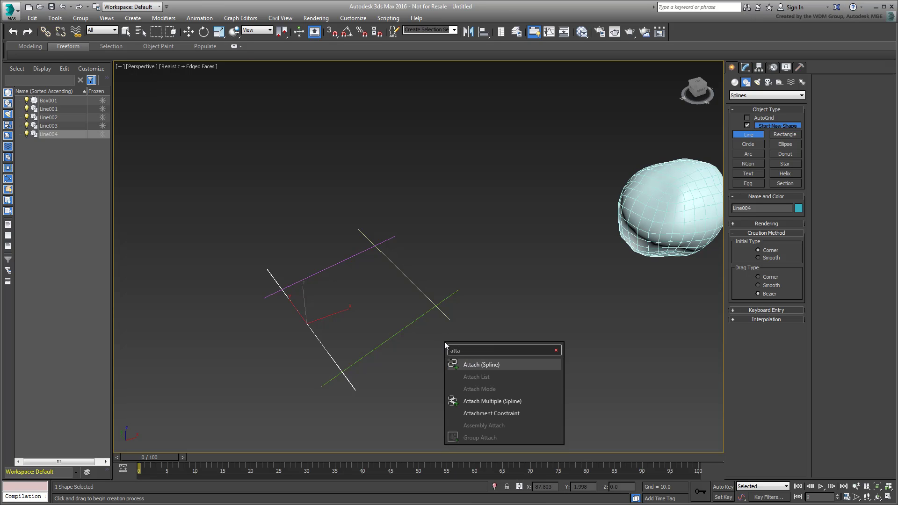
click(478, 365)
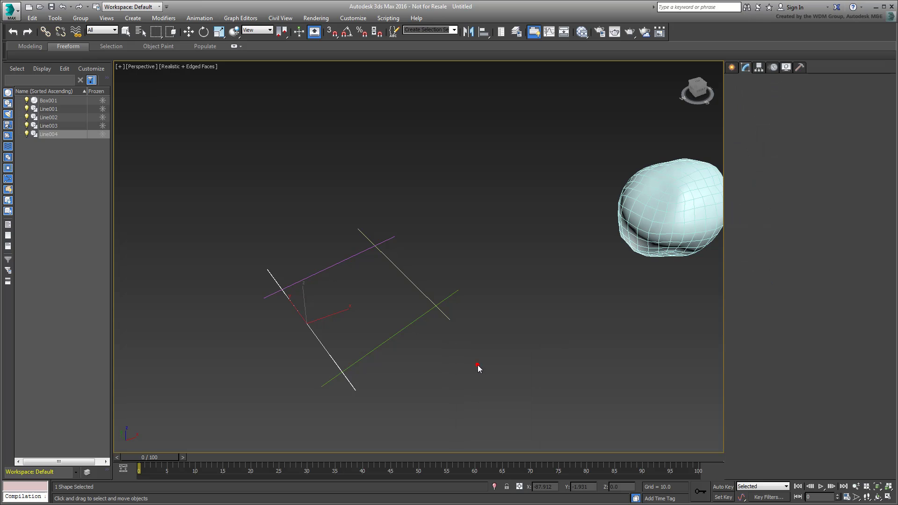
click(334, 268)
click(393, 266)
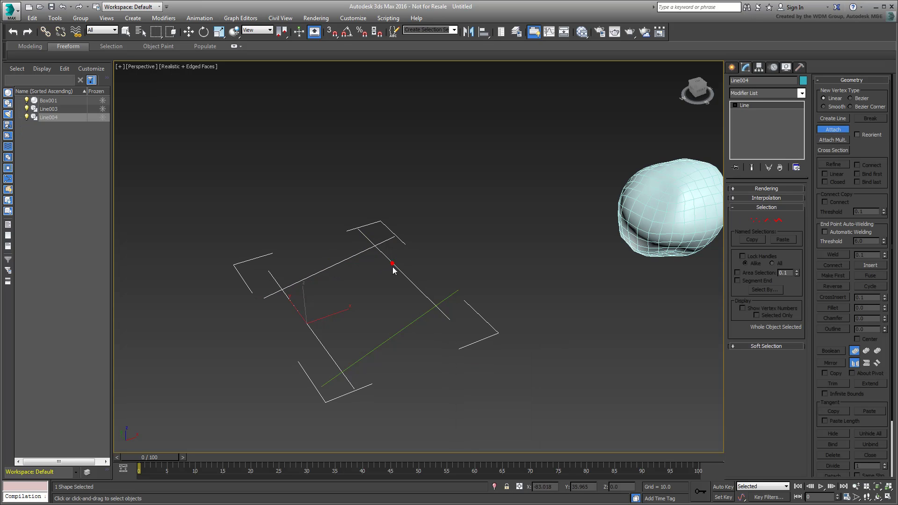
click(409, 324)
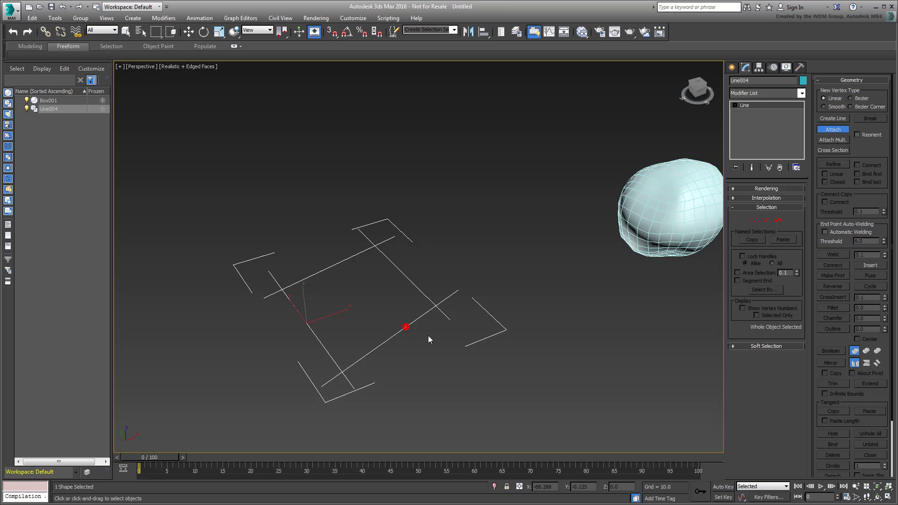
right_click(506, 338)
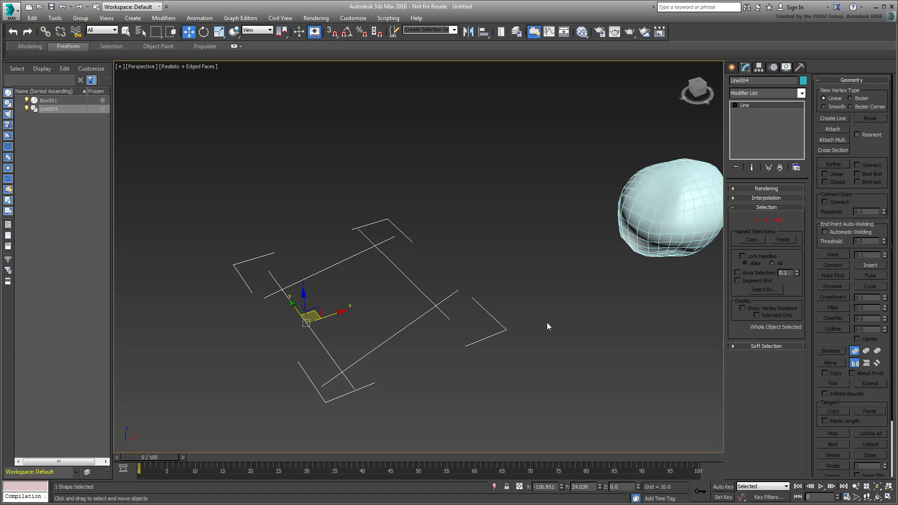
Search the actions for "trim", start Trim (Spline) and cut off the overhanging line ends at all four corners, leaving Spline level when done.
click(779, 221)
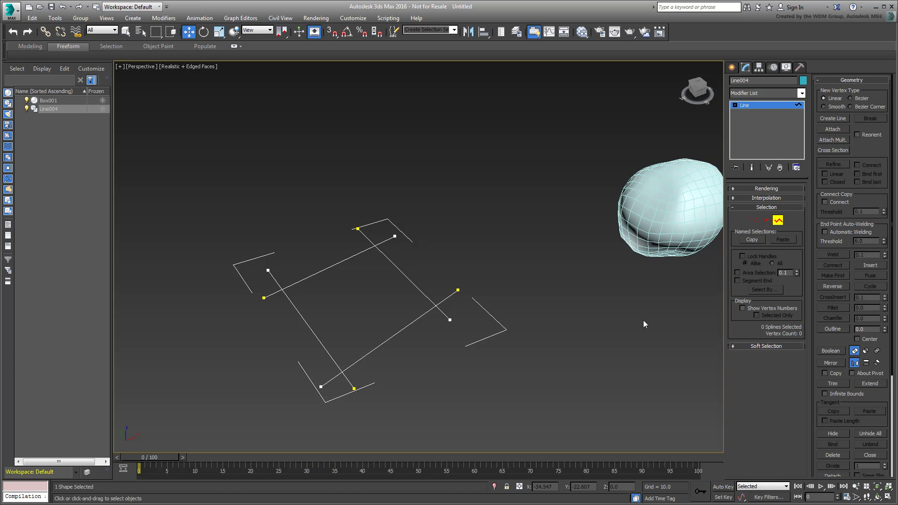
click(779, 222)
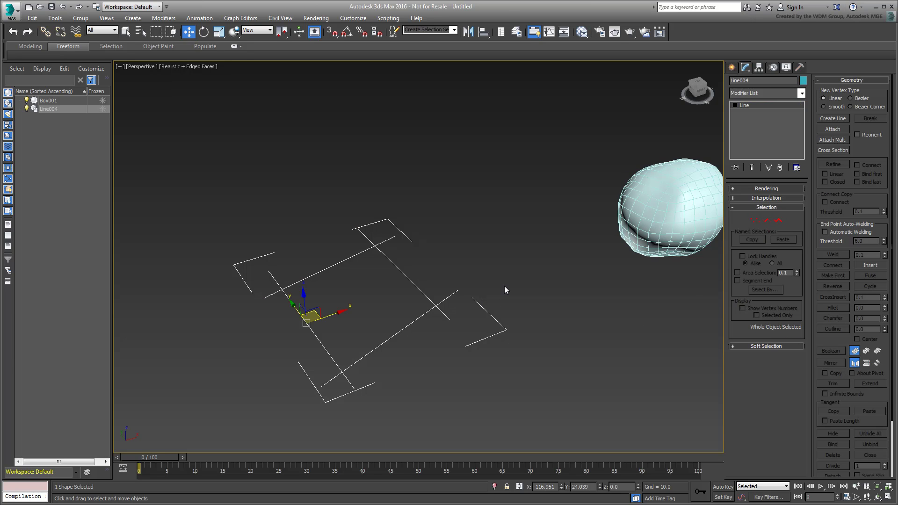
text(x)
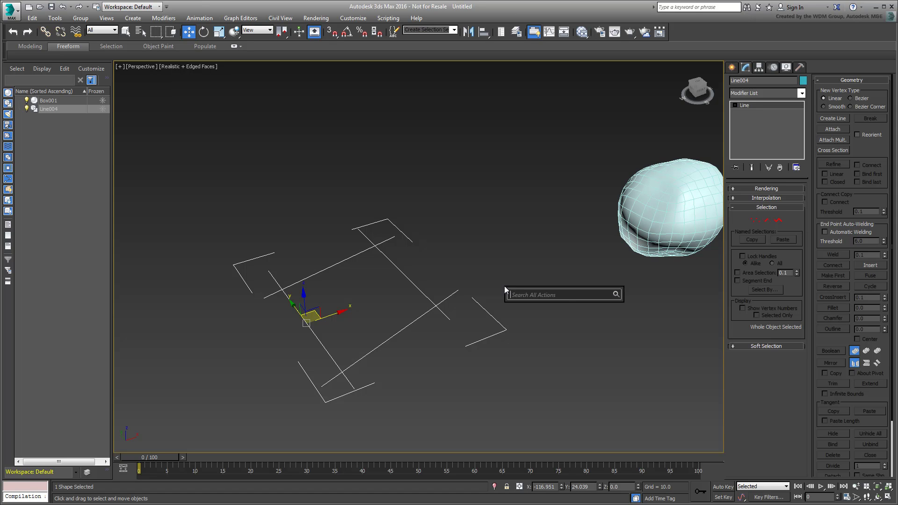
text(trim)
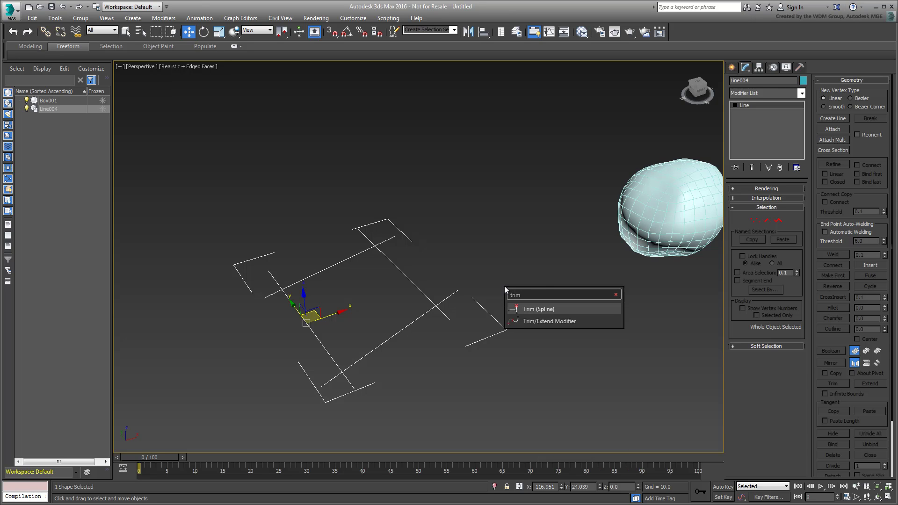
click(543, 309)
click(367, 236)
click(443, 313)
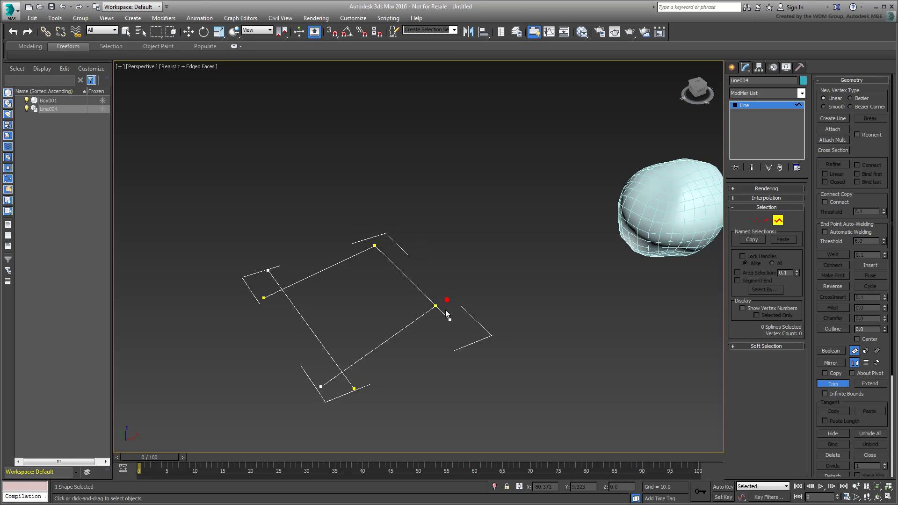
click(351, 384)
click(331, 379)
click(271, 296)
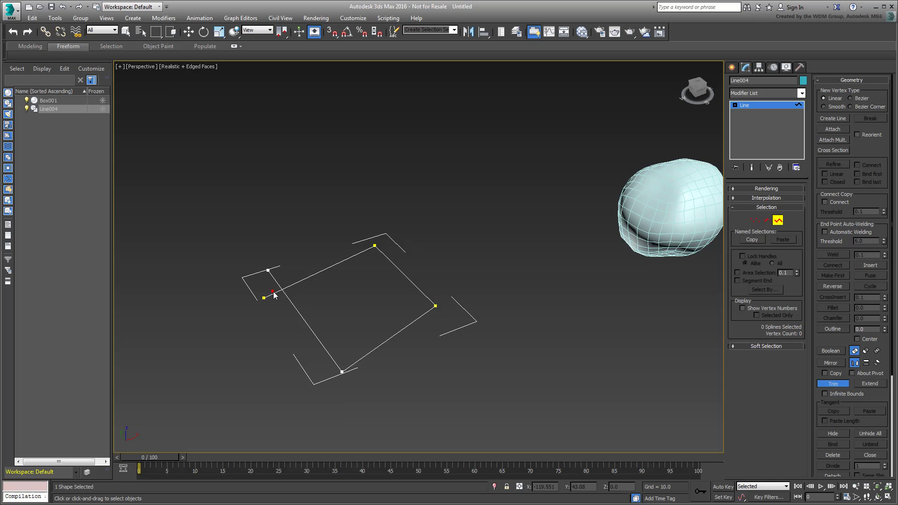
click(276, 282)
middle_drag(414, 335, 360, 327)
key(w)
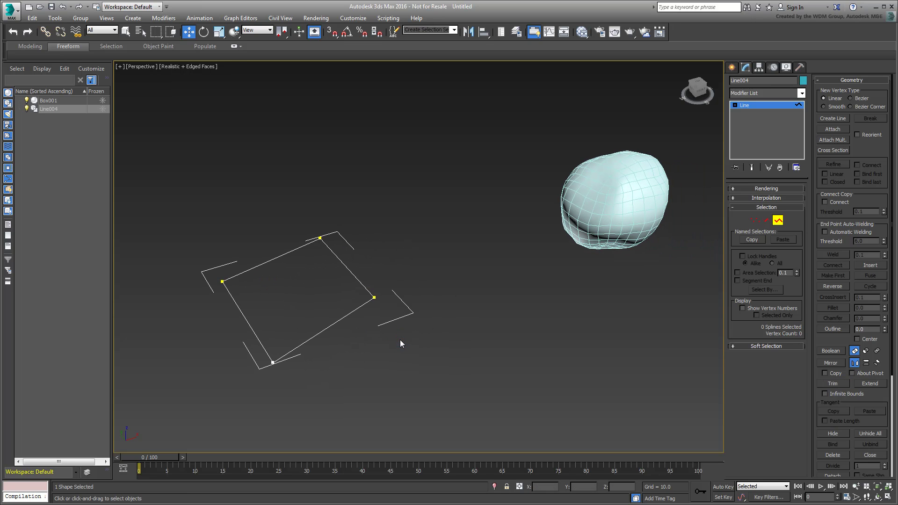
click(779, 220)
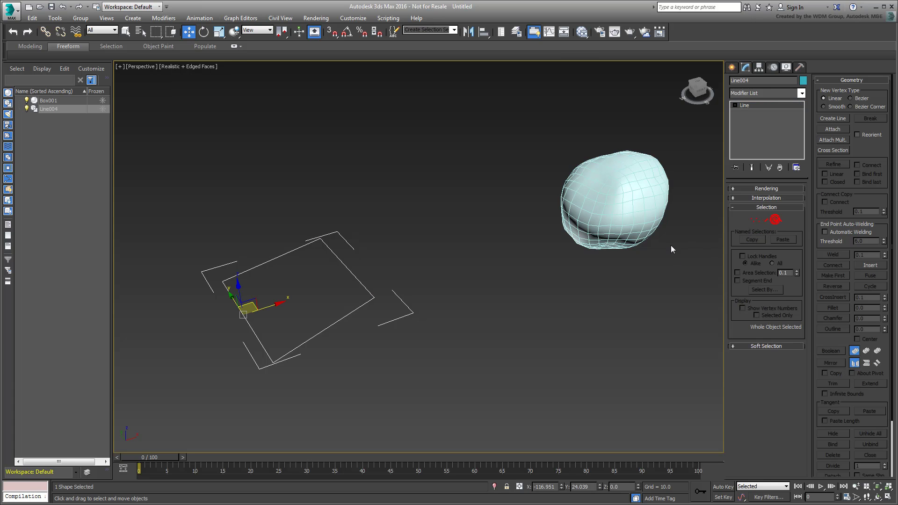
Select the deformed box and search the actions for "trim" to check which trim commands are offered for it.
click(595, 208)
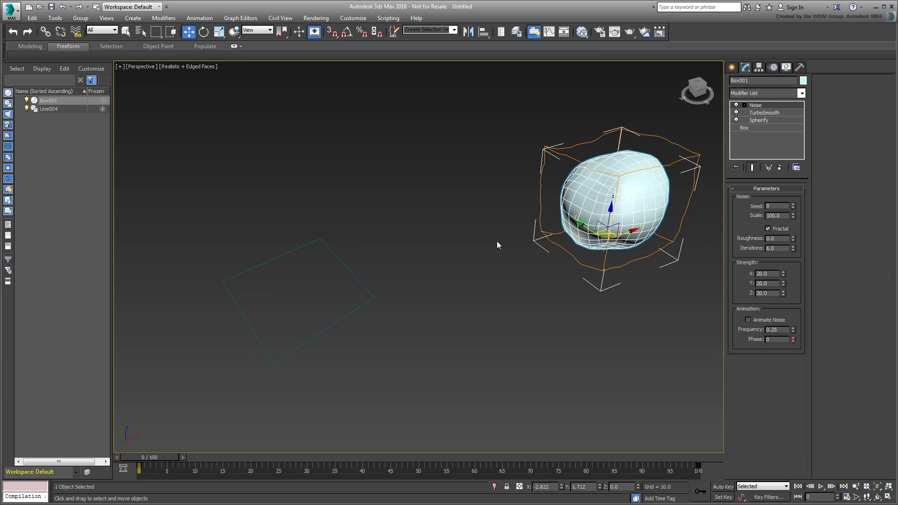
text(x)
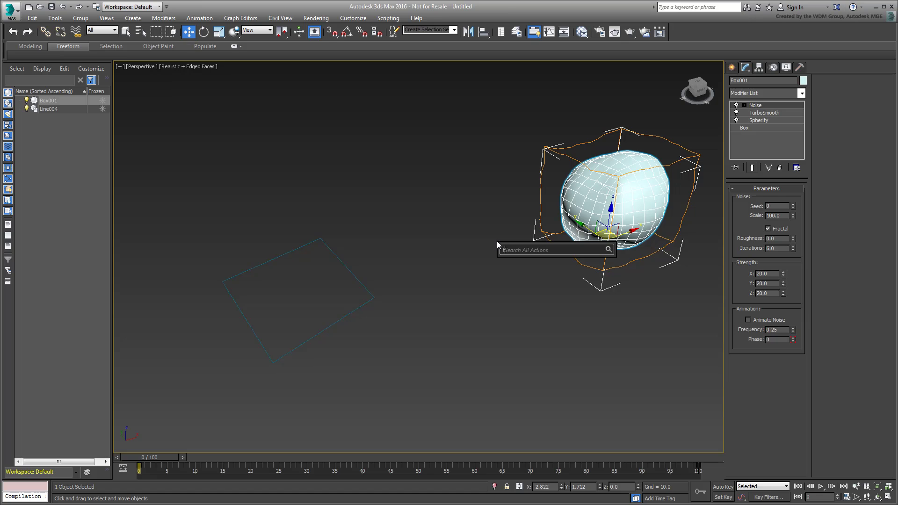
text(trim)
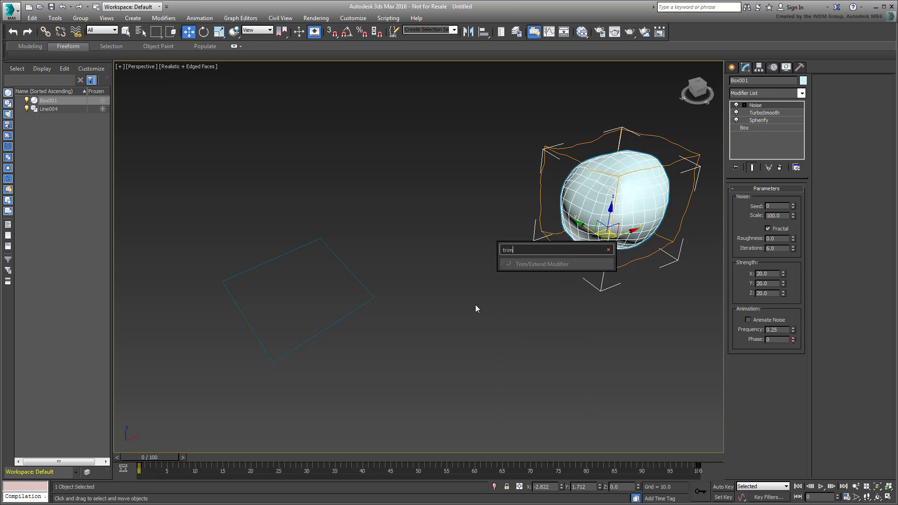
key(Escape)
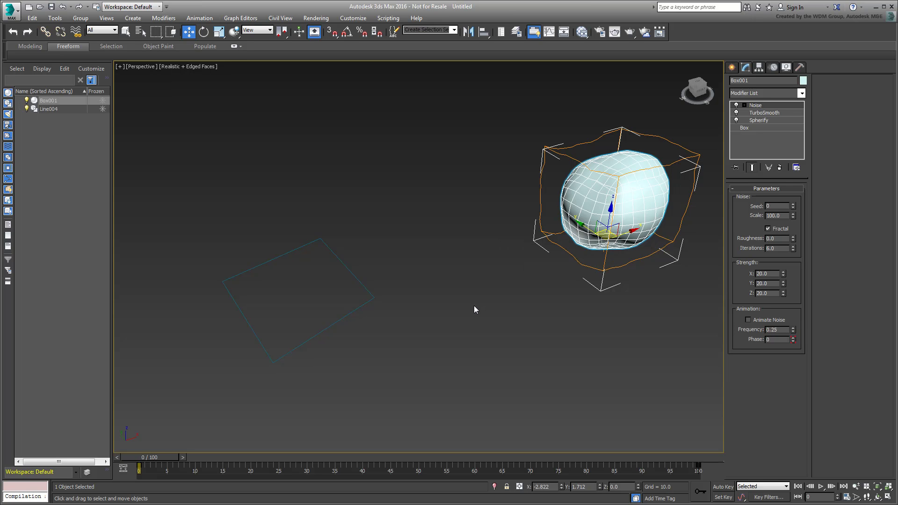
Select all vertices of the trimmed line shape and weld them with Weld Vertices (Spline), found through the action search for "weld".
click(362, 283)
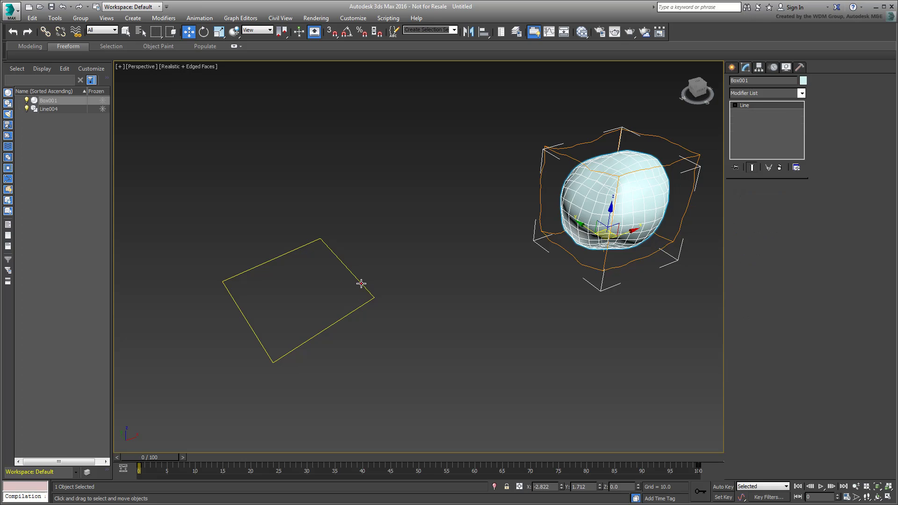
click(755, 220)
click(374, 298)
click(320, 238)
middle_drag(307, 286, 358, 263)
mouse_move(459, 348)
mouse_down()
mouse_move(472, 375)
mouse_move(467, 354)
mouse_up()
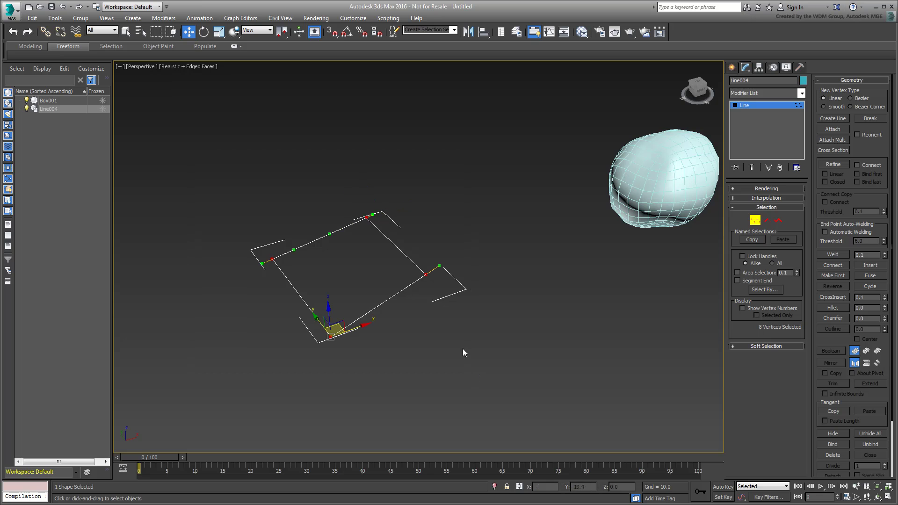
text(x)
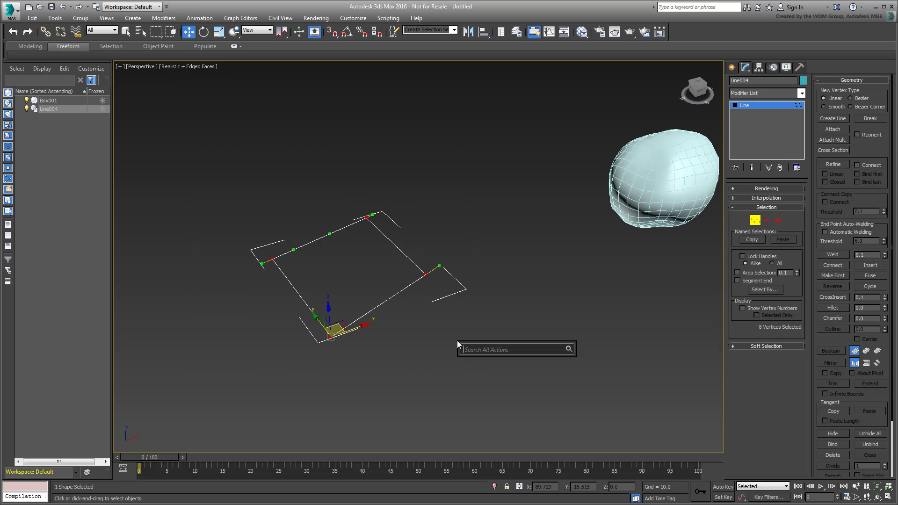
text(weld)
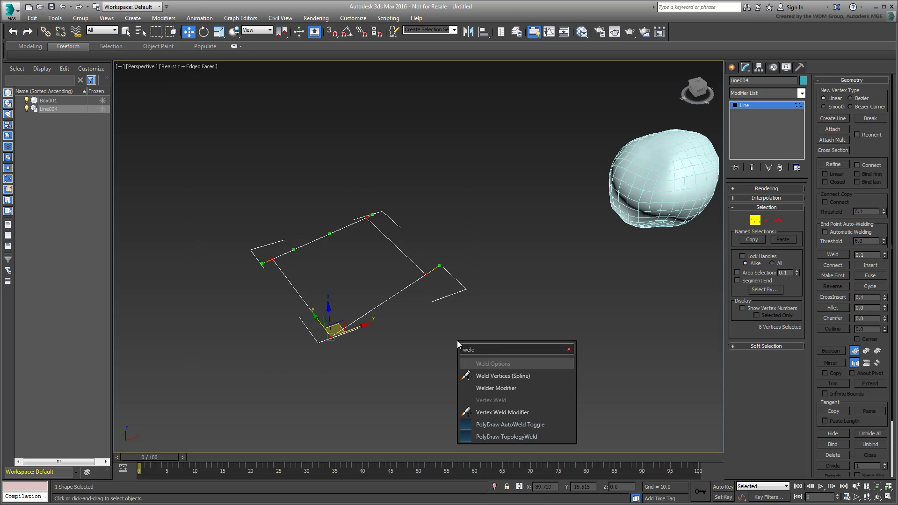
click(507, 378)
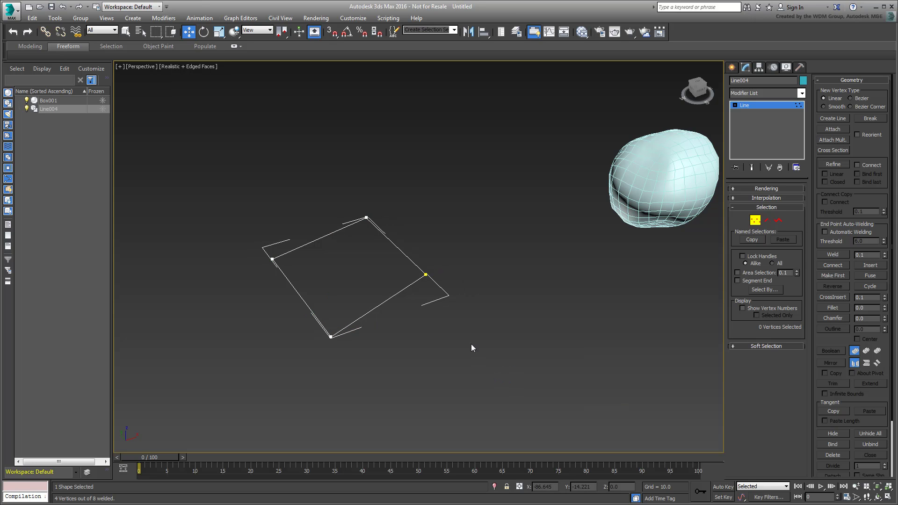
Try moving two of the welded corner vertices, undoing each move.
click(426, 276)
drag(433, 280, 467, 273)
key(ctrl+z)
drag(367, 218, 377, 191)
key(ctrl+z)
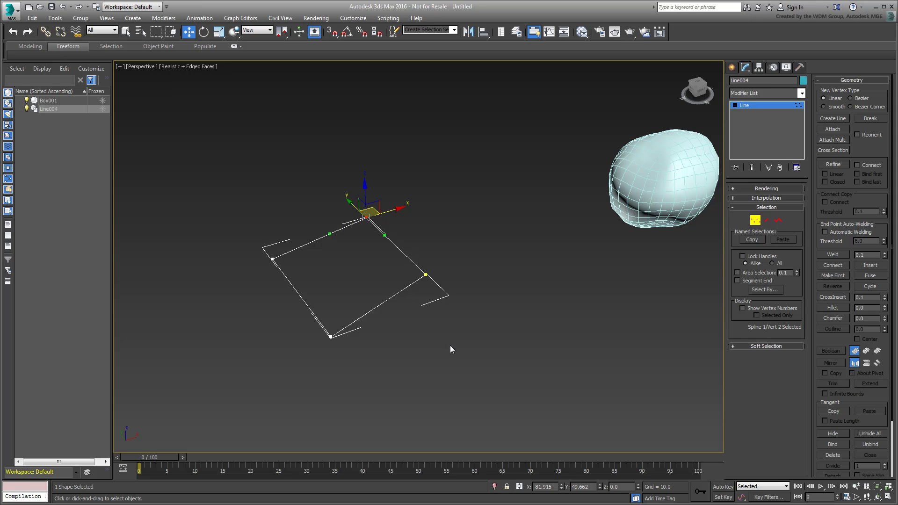
Leave Vertex level, deselect the shape, search the actions for "rect" and draw a Rectangle Shape about 40 by 40 in the empty area.
click(755, 220)
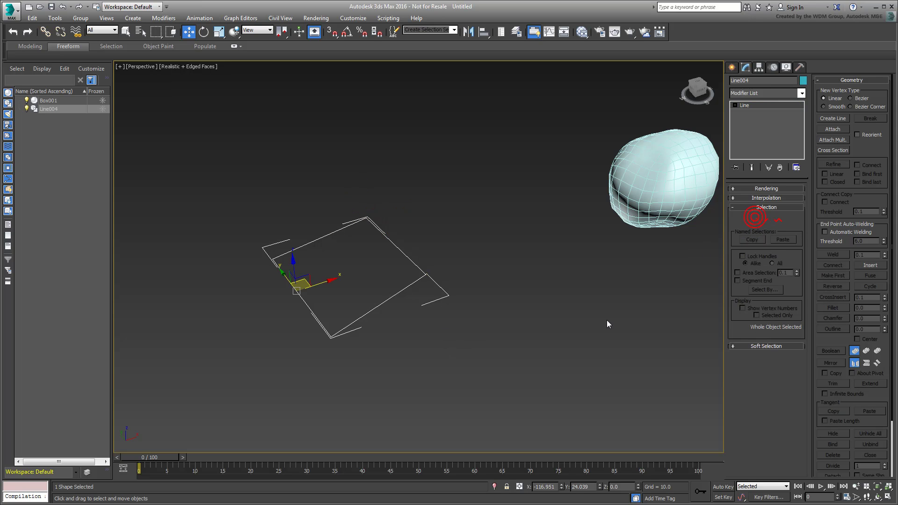
middle_drag(602, 338, 608, 330)
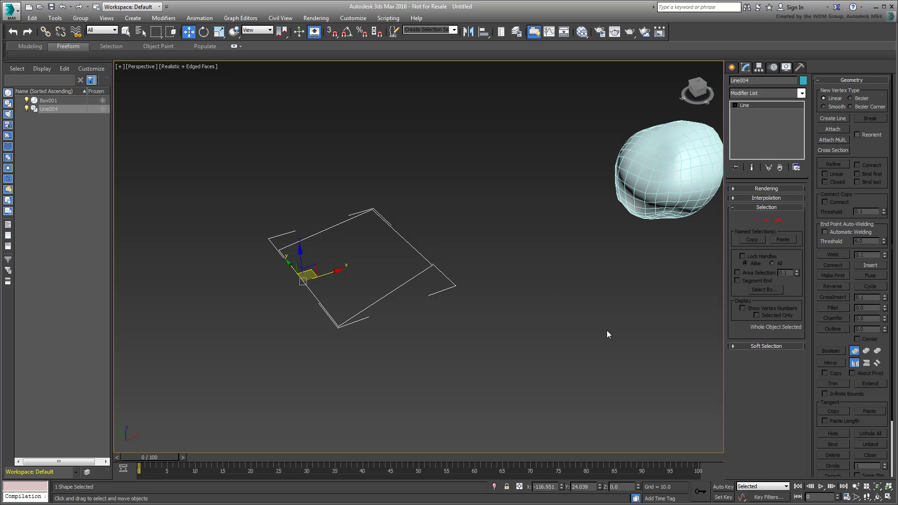
middle_drag(329, 328, 403, 313)
click(425, 296)
text(x)
text(rect)
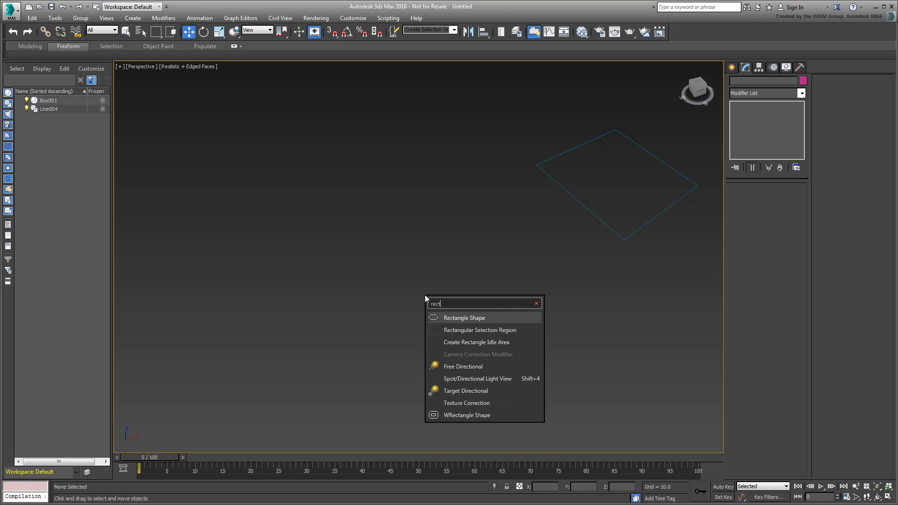
click(450, 318)
drag(188, 300, 417, 357)
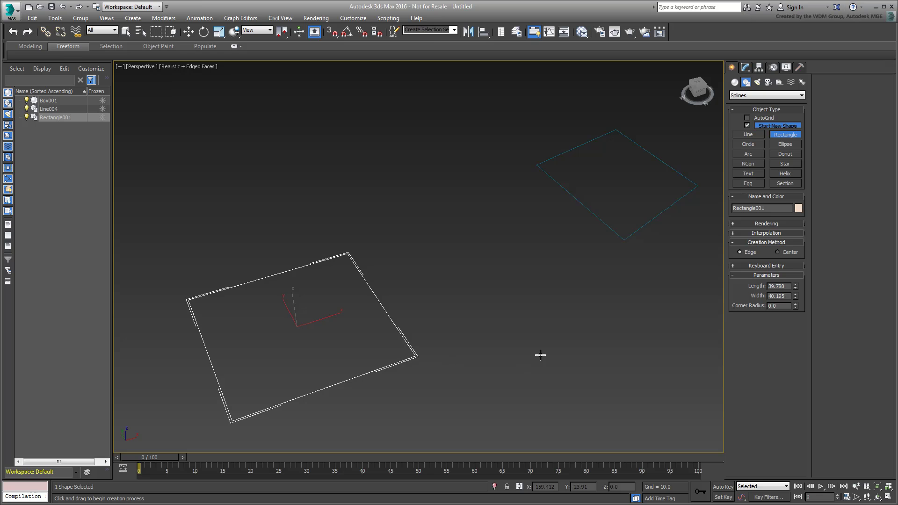
Search the actions for "lin", start Line Shape and draw an open stepped profile with right-angled segments between the rectangle and the welded shape.
text(x)
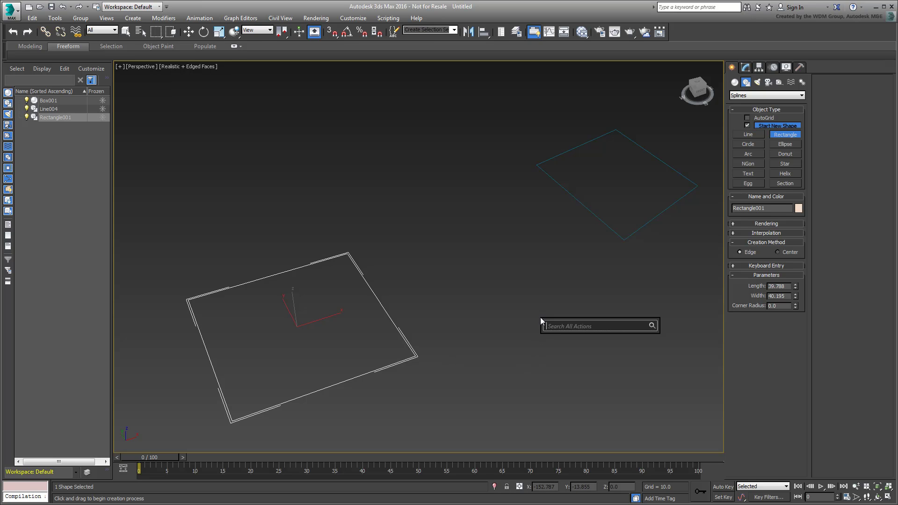
text(lin)
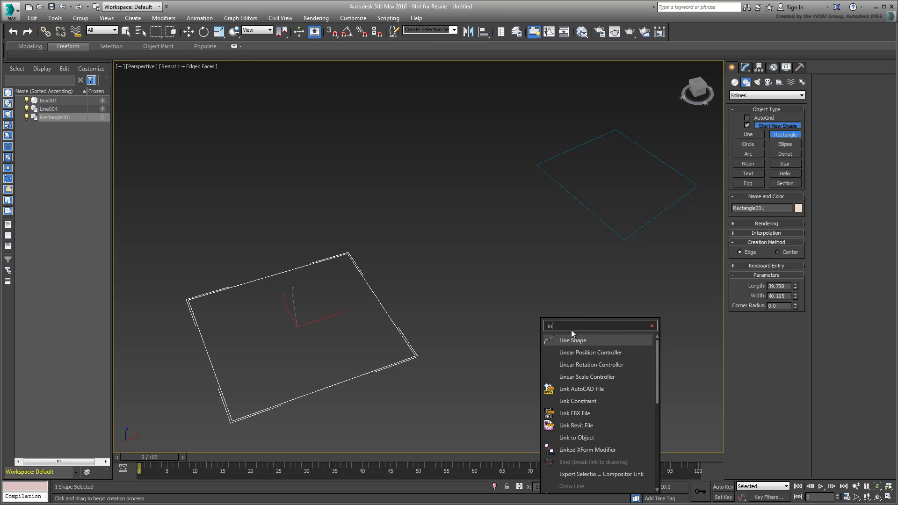
click(576, 340)
click(550, 310)
shift+click(546, 308)
shift+click(533, 312)
shift+click(526, 305)
shift+click(512, 309)
shift+click(445, 201)
shift+click(436, 200)
shift+click(434, 198)
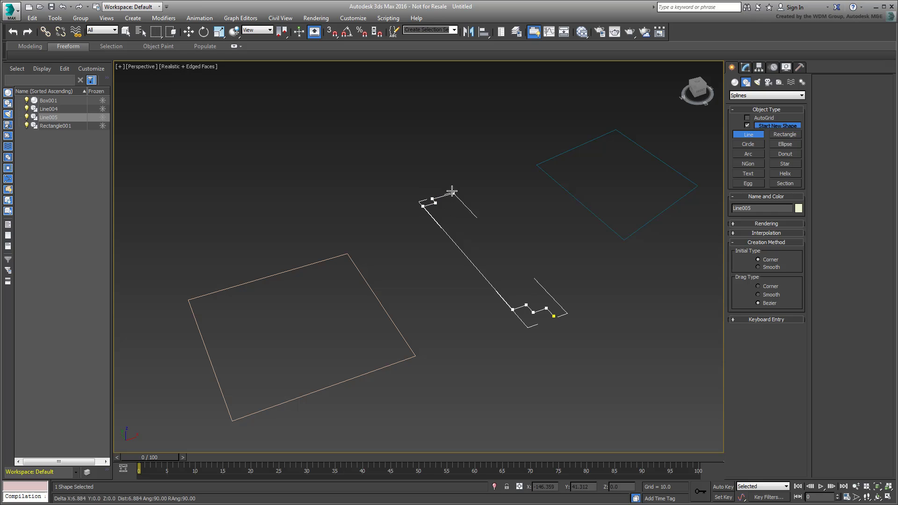
shift+click(453, 188)
right_click(478, 228)
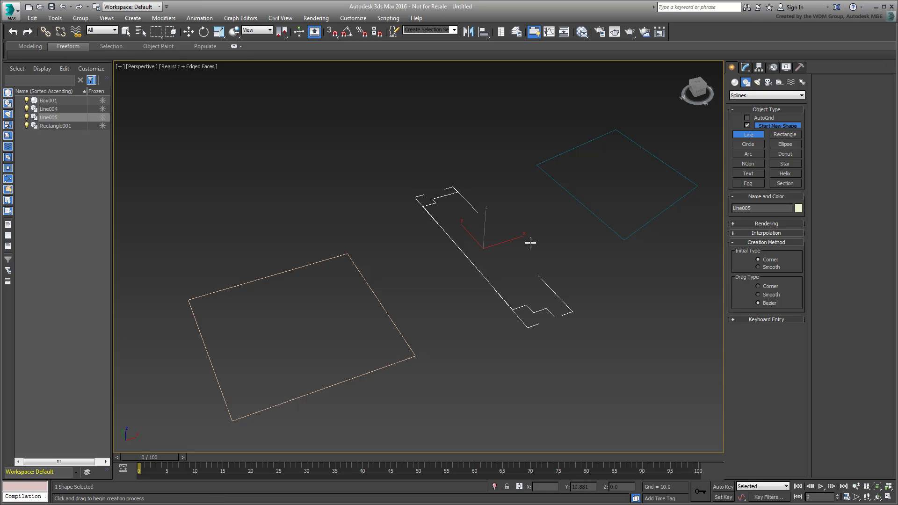
Search the actions for "fillet", round stepped corners at both ends of the profile line with Fillet (Spline), and leave Vertex level.
text(x)
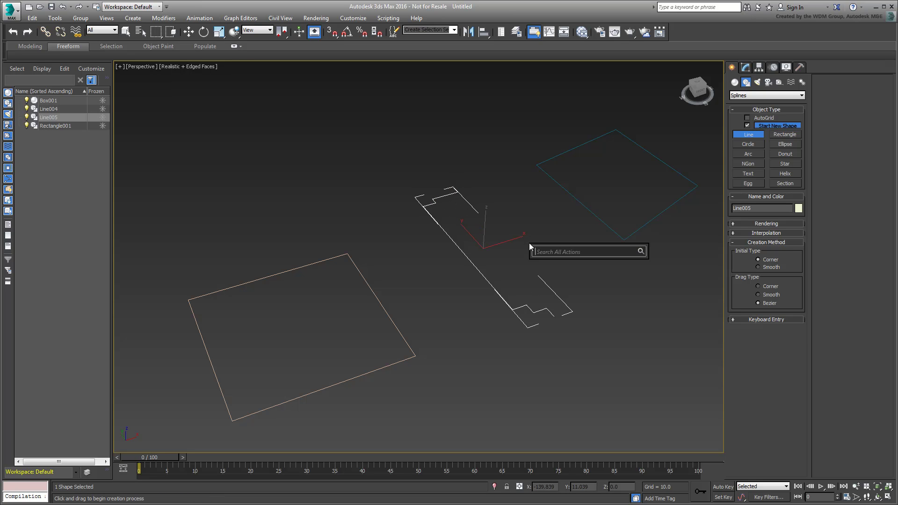
text(fillet)
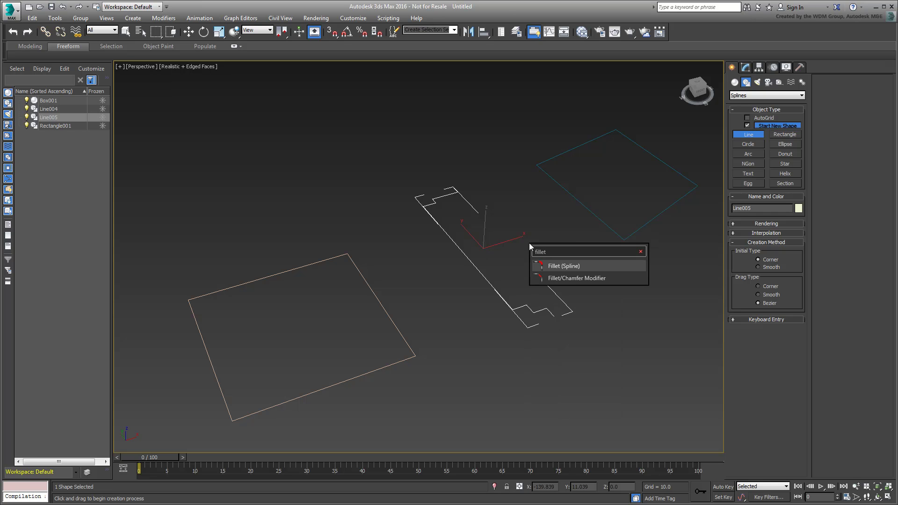
click(574, 265)
drag(546, 307, 528, 294)
drag(435, 202, 460, 186)
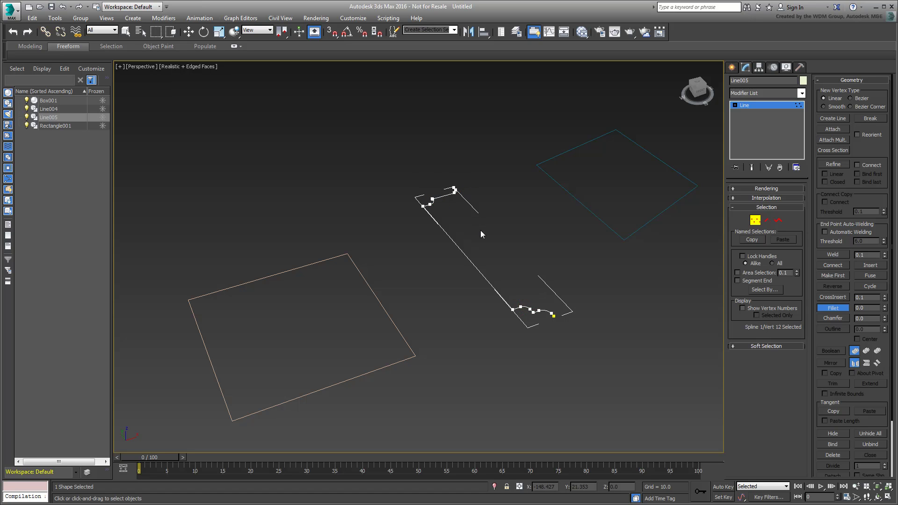
click(755, 219)
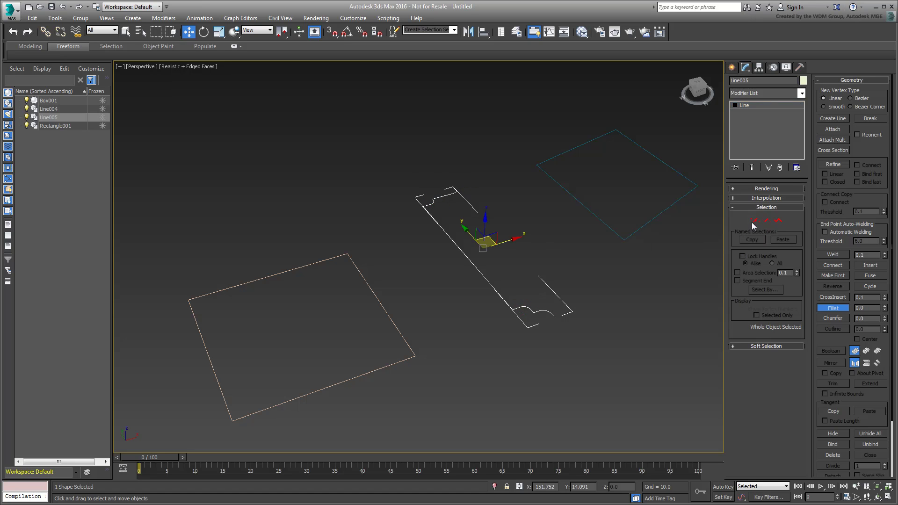
Select the rectangle beside the profile line and apply the Bevel Profile Modifier, found through the action search for "bevel".
click(383, 307)
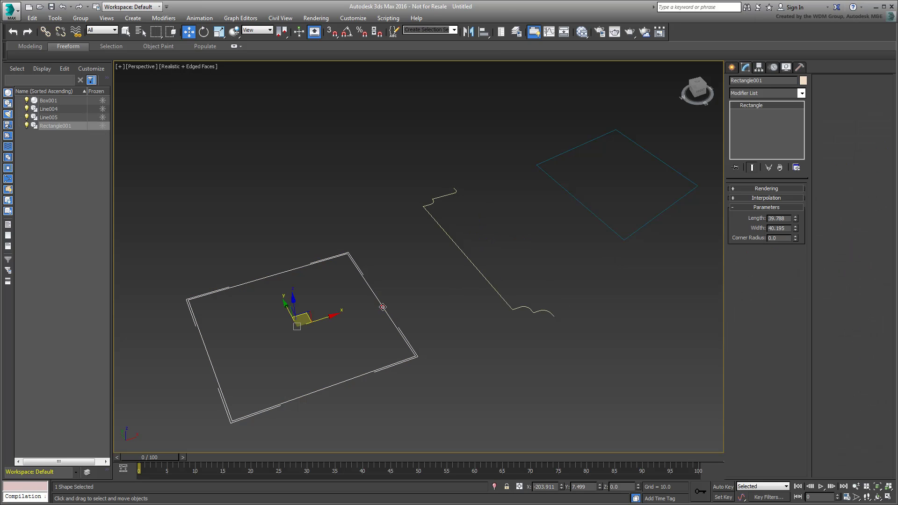
middle_drag(444, 308, 461, 295)
text(x)
text(bevel)
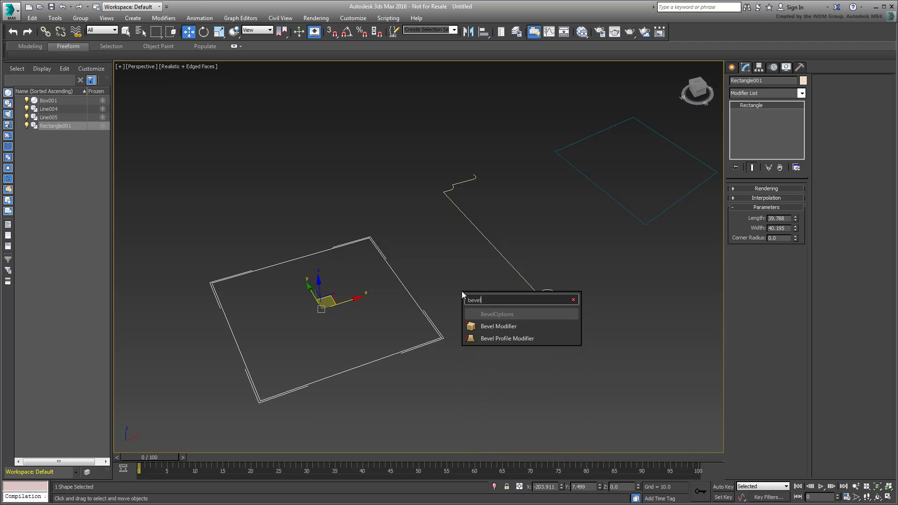
click(512, 341)
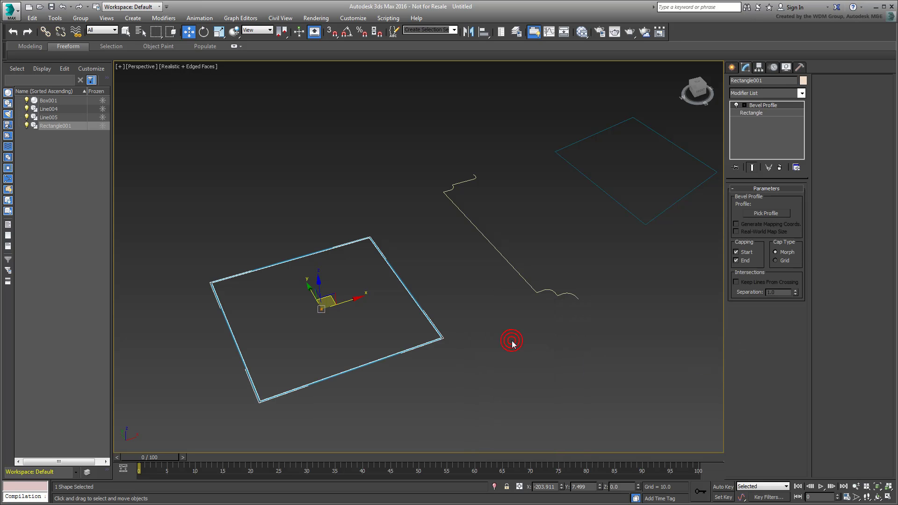
Pick the filleted line as the bevel profile for the rectangle and view the resulting pedestal from the side.
click(752, 215)
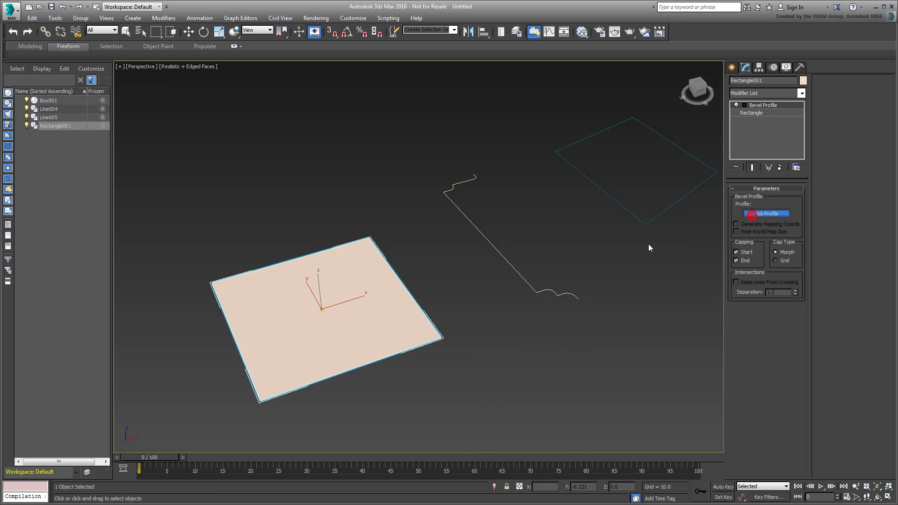
click(512, 266)
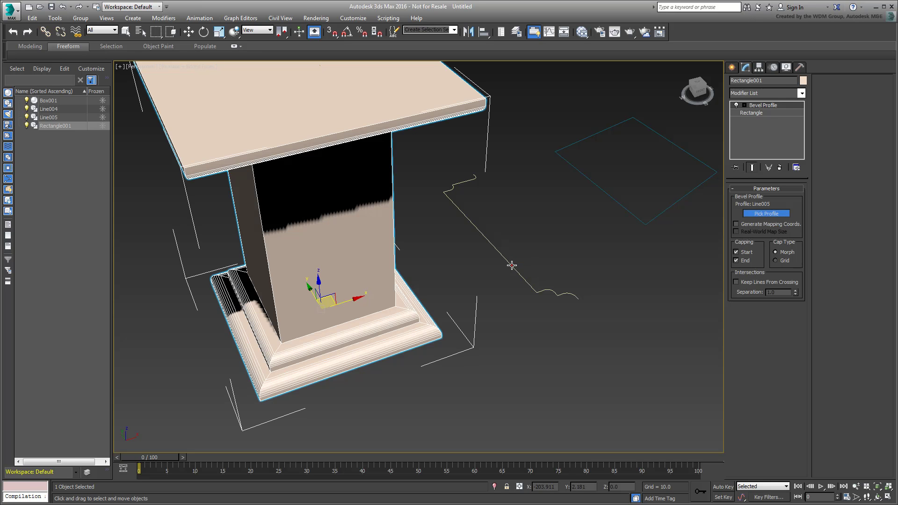
alt+middle_drag(476, 314, 476, 248)
middle_drag(436, 193, 470, 281)
scroll(456, 250, down, 3)
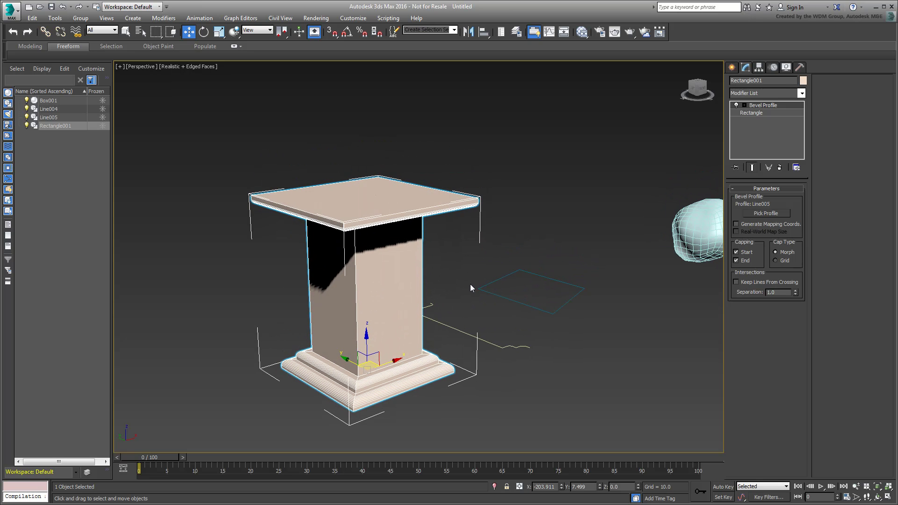
Add an Edit Poly Modifier by searching "edit p", select all vertices of the pedestal's top slab and move them up to heighten the shaft.
key(x)
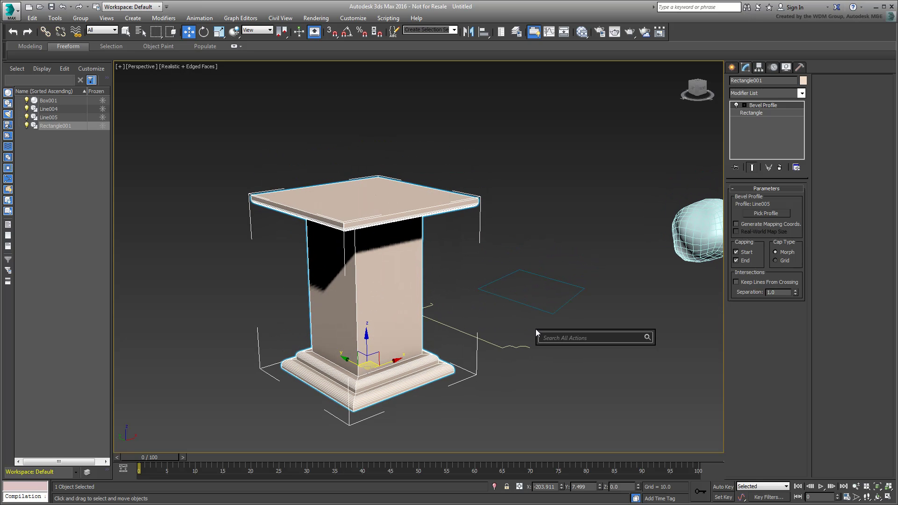
text(edit p)
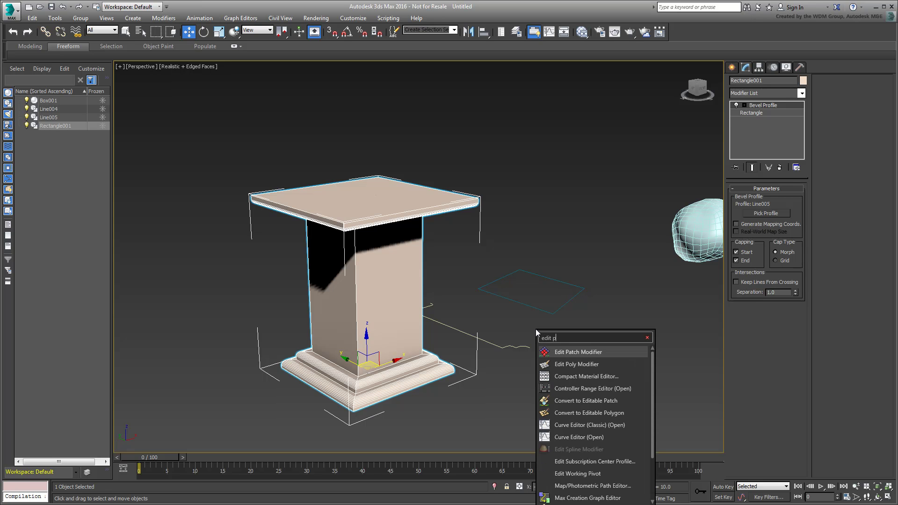
click(577, 366)
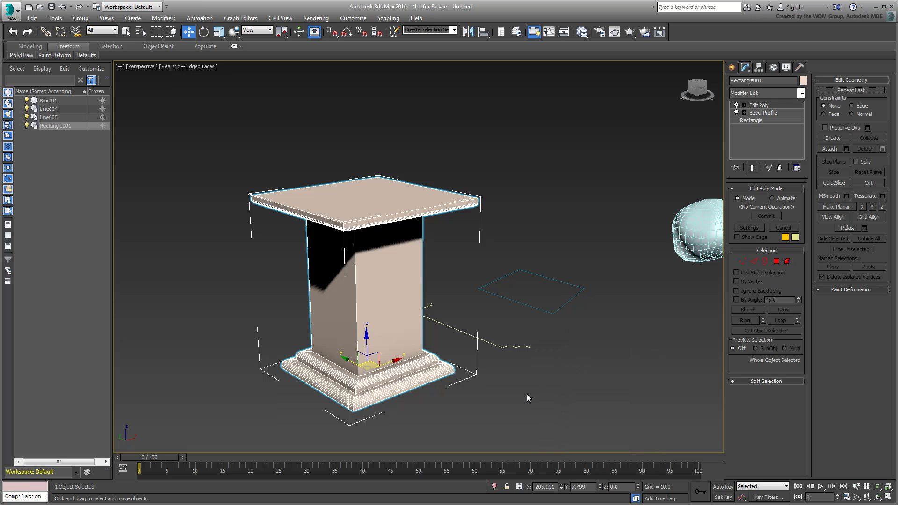
click(743, 261)
drag(522, 113, 177, 257)
drag(363, 182, 366, 152)
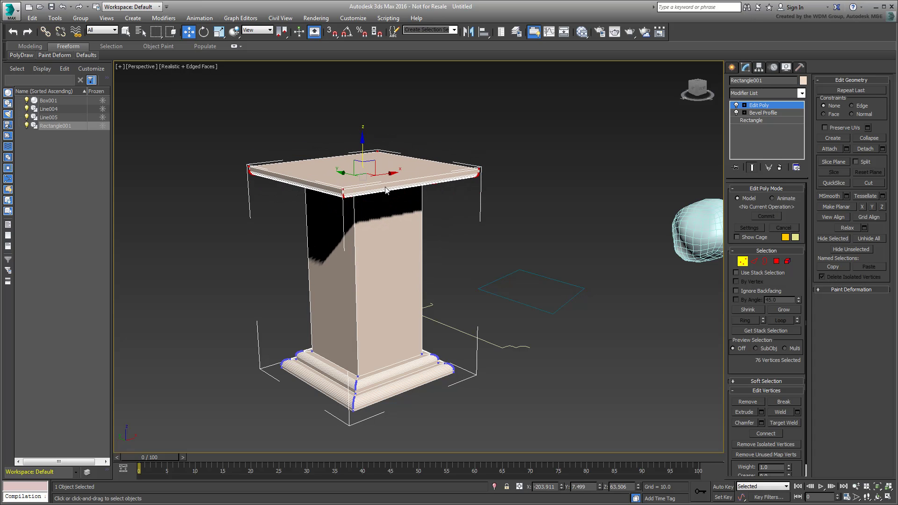
Search the actions for "inset", start Inset Face (Poly) and select the four side polygons of the pedestal's shaft.
text(x)
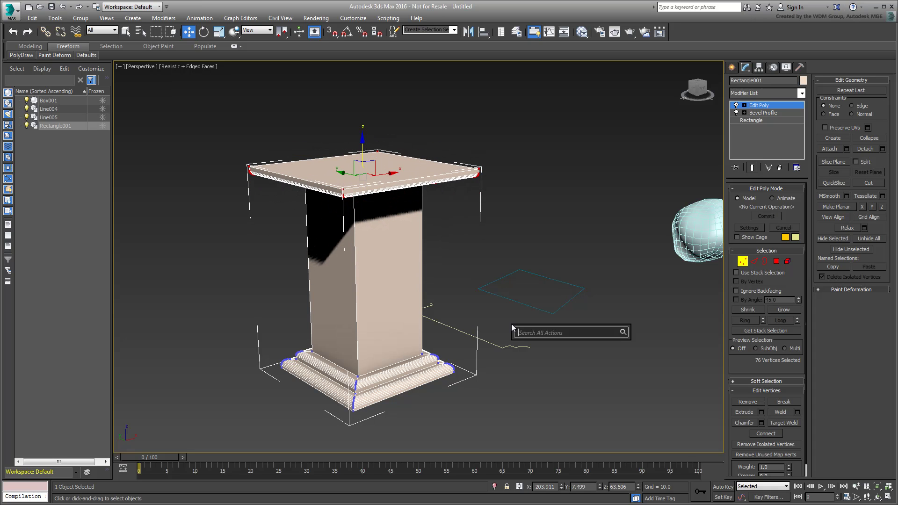
text(inset)
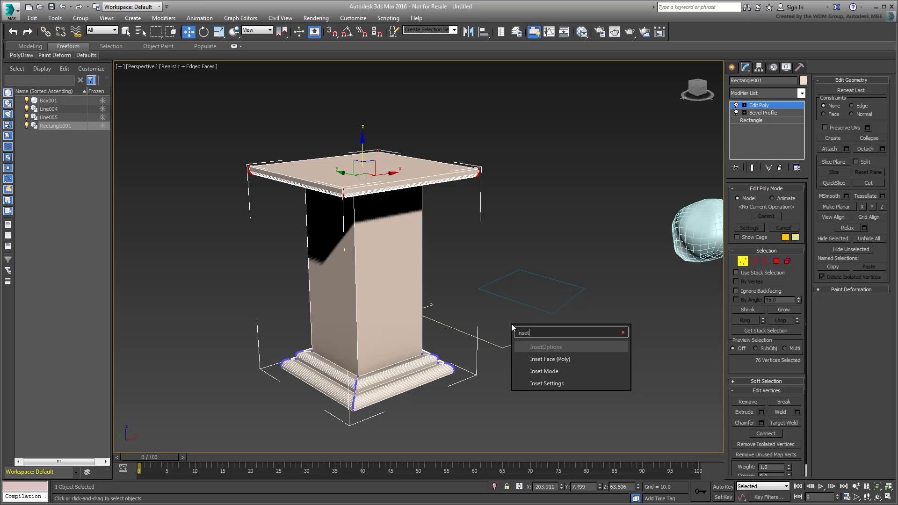
click(549, 360)
drag(461, 247, 265, 295)
mouse_move(398, 291)
mouse_down()
mouse_move(407, 258)
mouse_move(403, 274)
mouse_up()
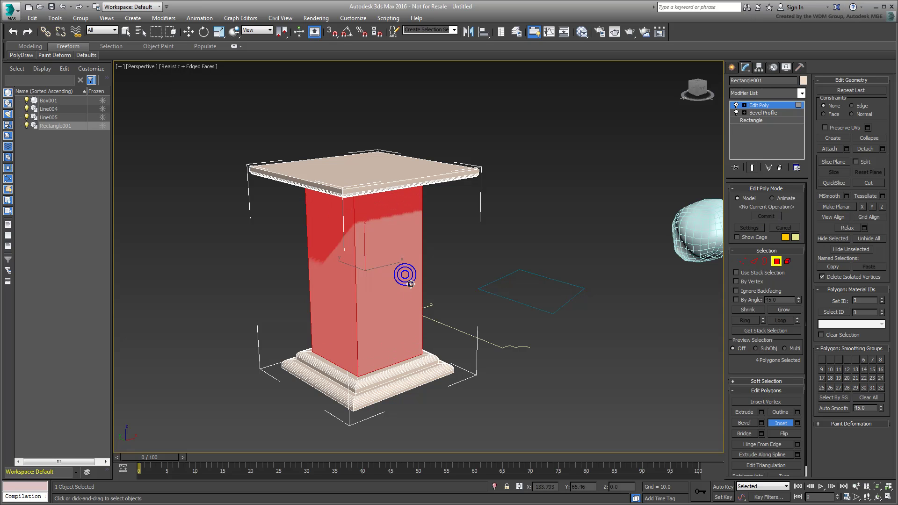
Inset the four shaft polygons individually by about 3.69, using InsetOptions found through the action search for "ins".
text(x)
text(ins)
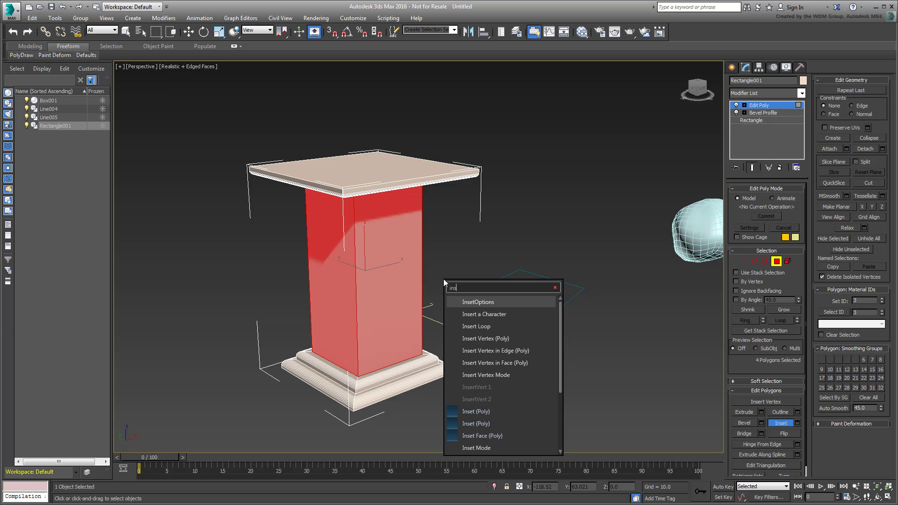
click(473, 302)
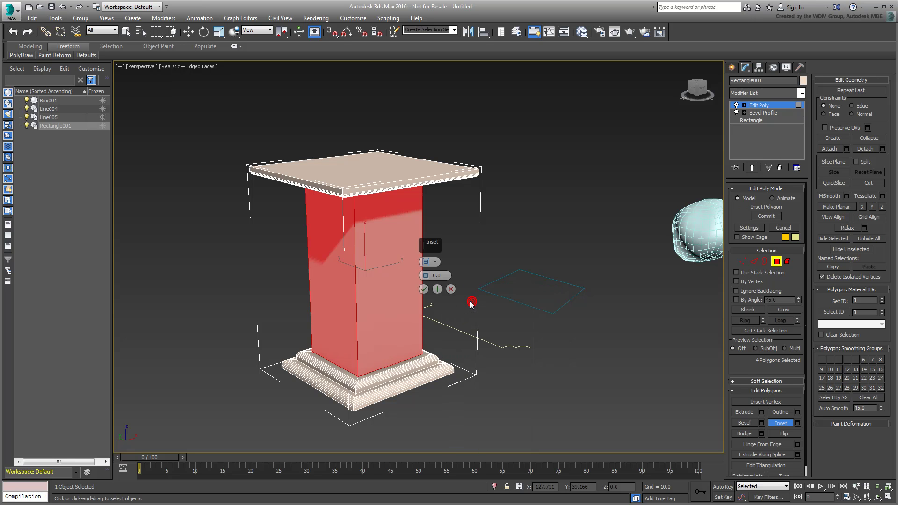
click(435, 262)
click(461, 276)
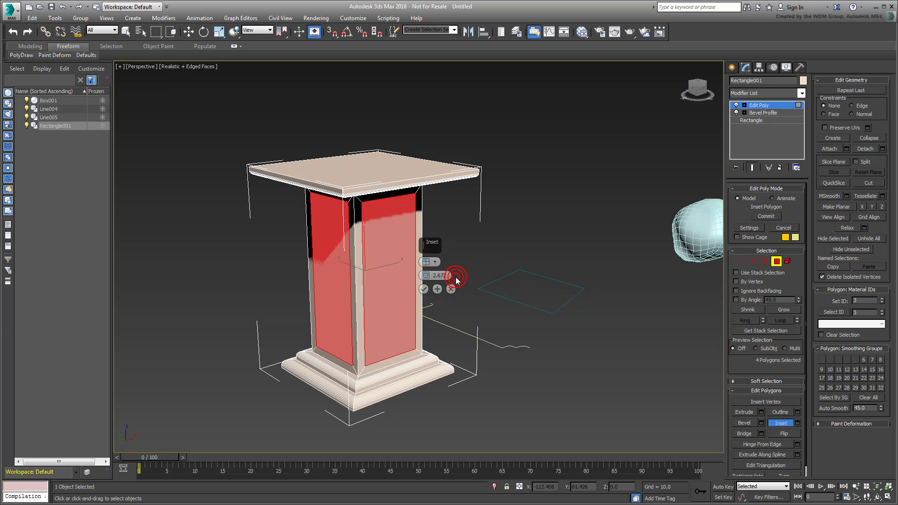
drag(428, 280, 431, 273)
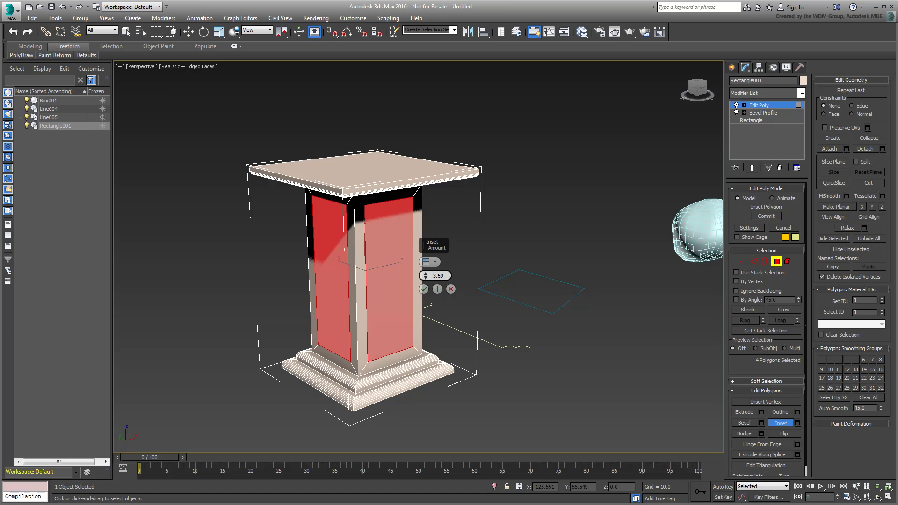
click(423, 289)
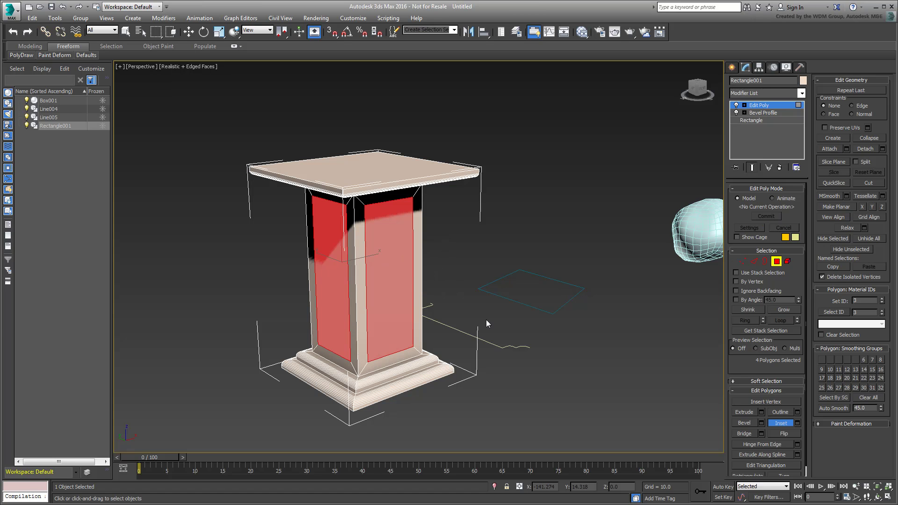
Search the actions for "extr", extrude the inset shaft panels slightly inward with Extrude (Poly), and leave Polygon level.
text(x)
text(extr)
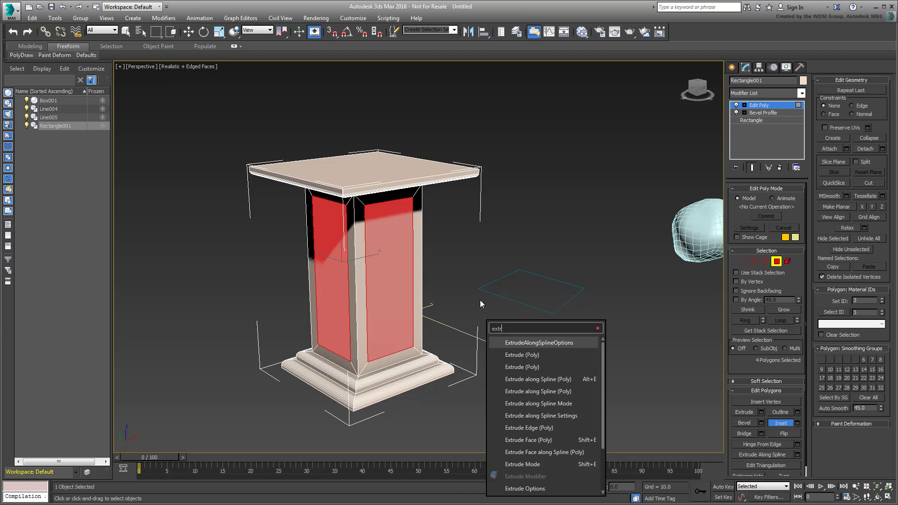
click(523, 355)
drag(399, 296, 401, 304)
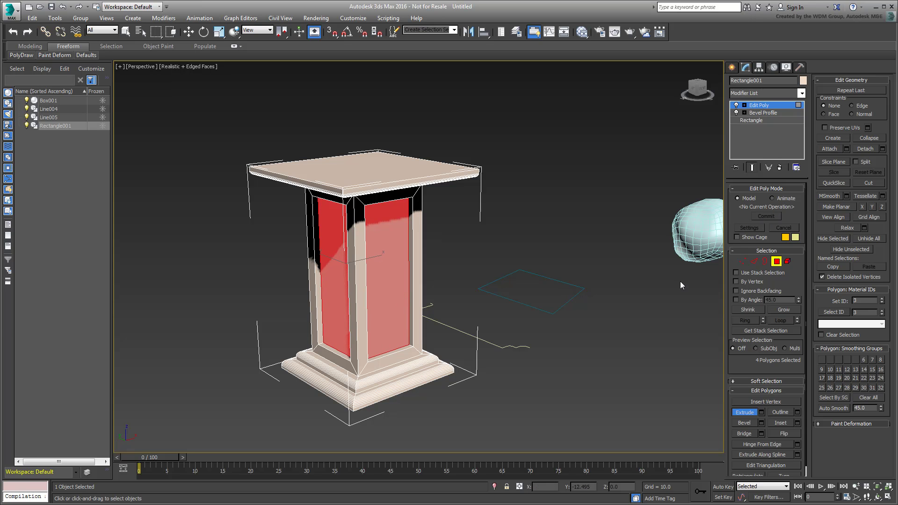
click(776, 261)
Turn off the edged-faces display, view the finished pedestal from a slightly different angle and deselect it.
key(F4)
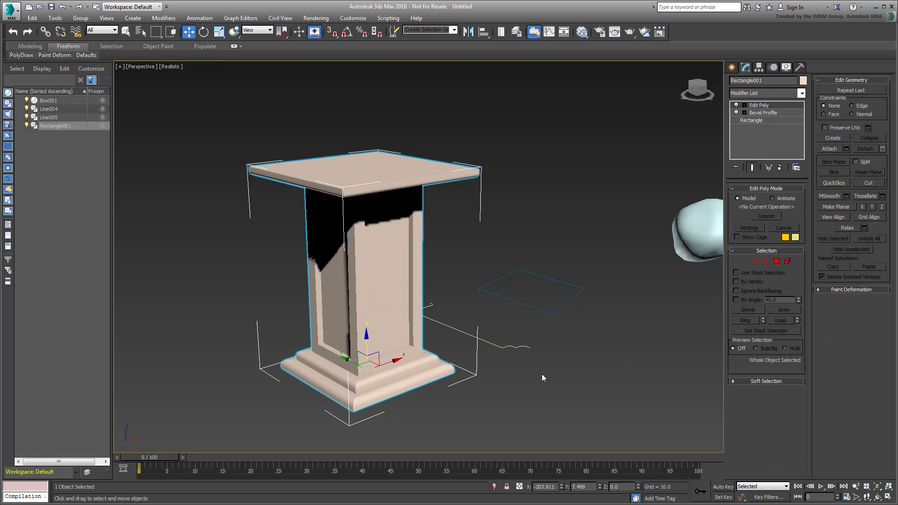
mouse_move(516, 384)
alt+middle_down()
mouse_move(530, 383)
mouse_move(509, 369)
mouse_move(542, 377)
alt+middle_up()
click(550, 380)
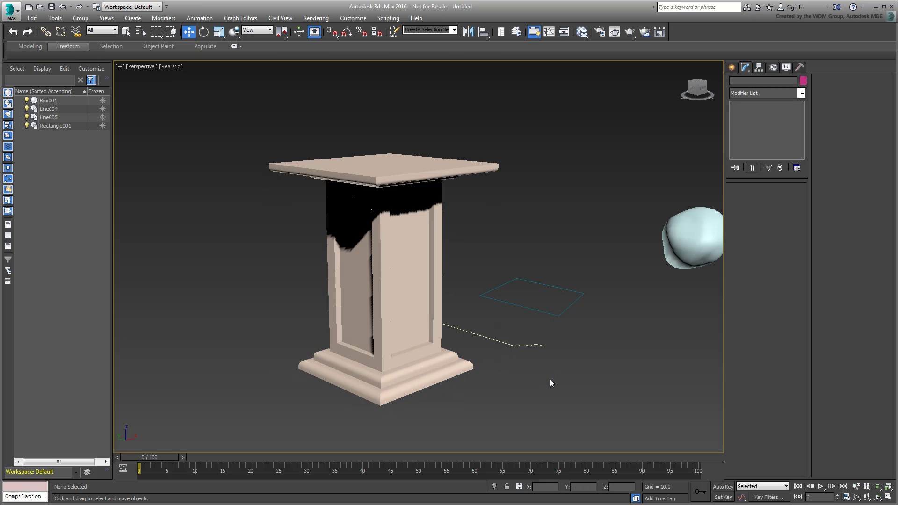